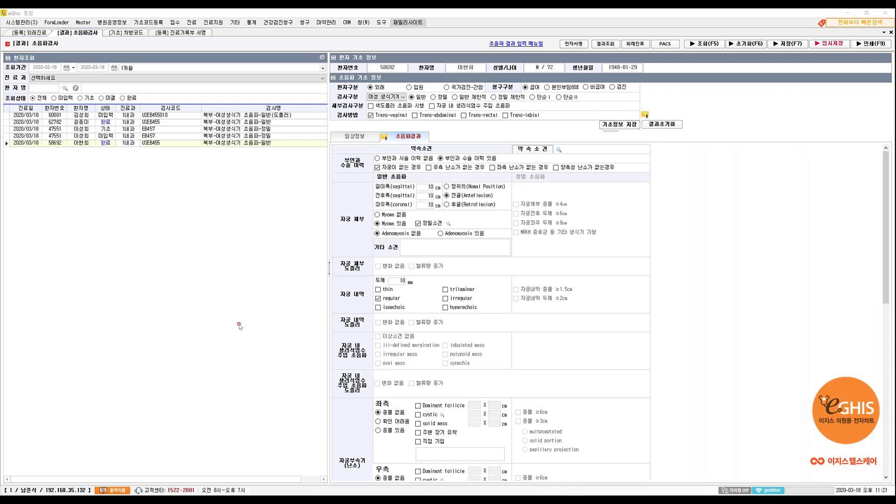
{"action": "left_click", "coordinate": [138, 34]}
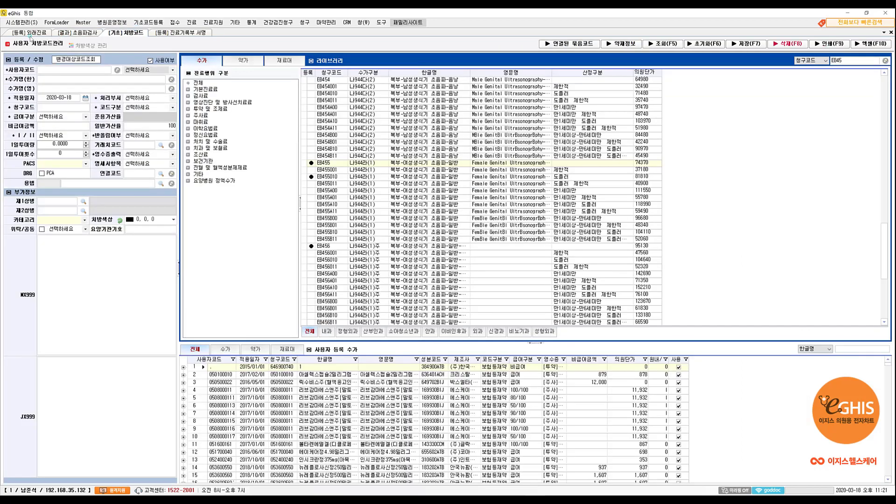
{"action": "left_click", "coordinate": [76, 33]}
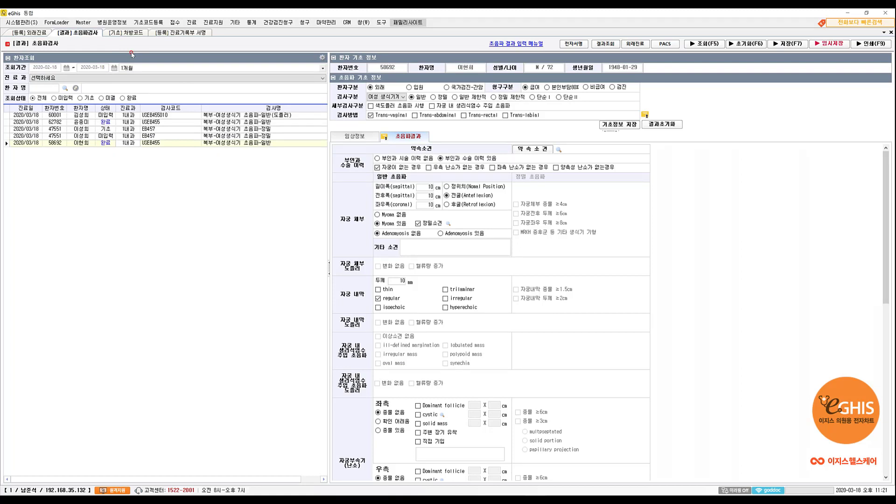
{"action": "left_click", "coordinate": [142, 35]}
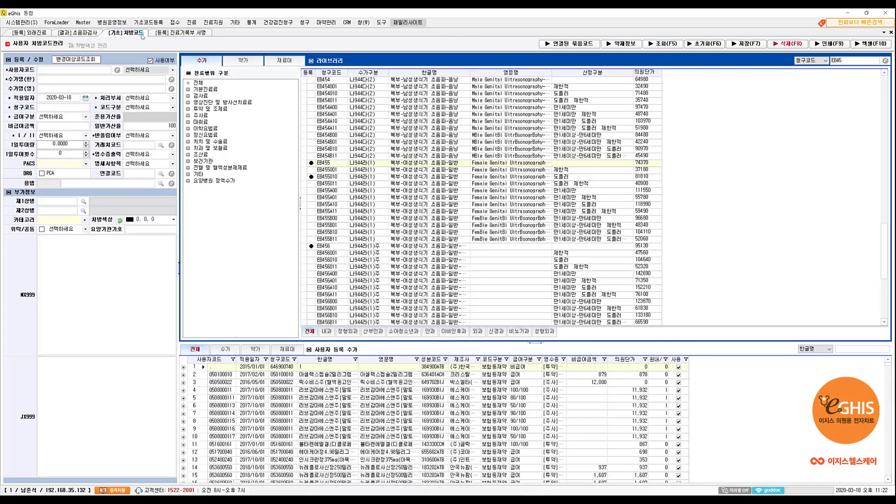
{"action": "left_click", "coordinate": [94, 32]}
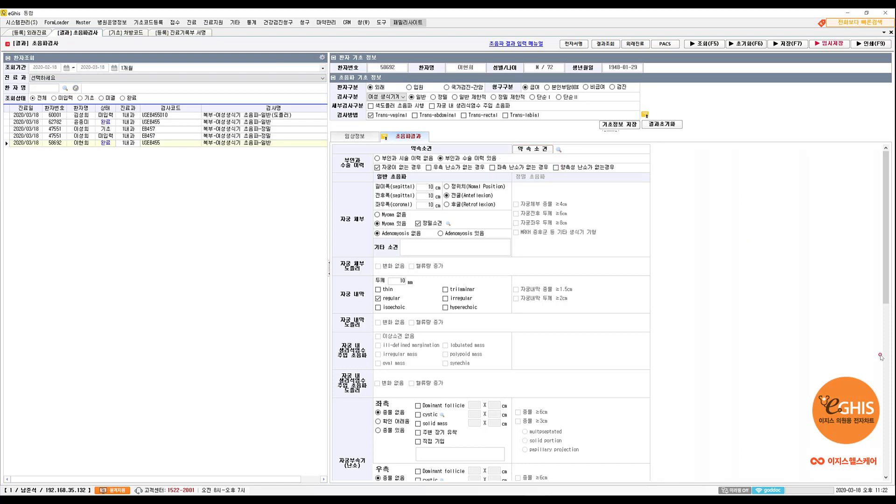
{"action": "left_click", "coordinate": [886, 357]}
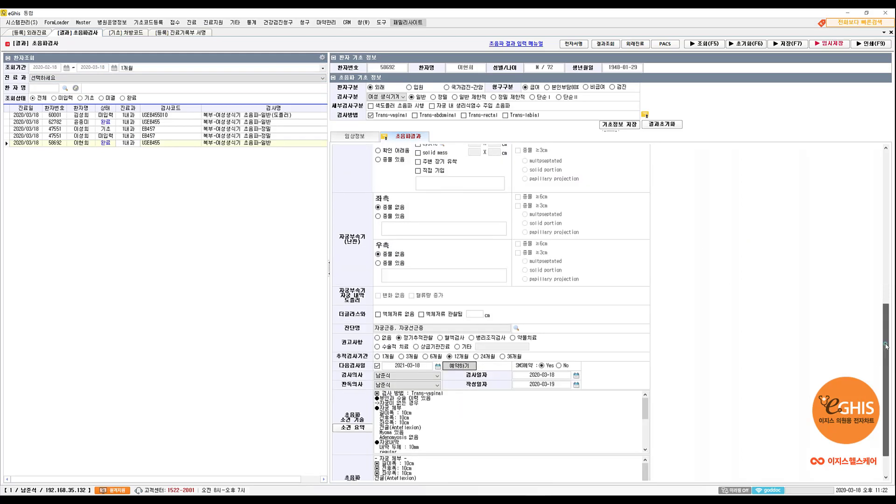
{"action": "scroll", "coordinate": [886, 346], "scroll_direction": "up", "scroll_amount": 15}
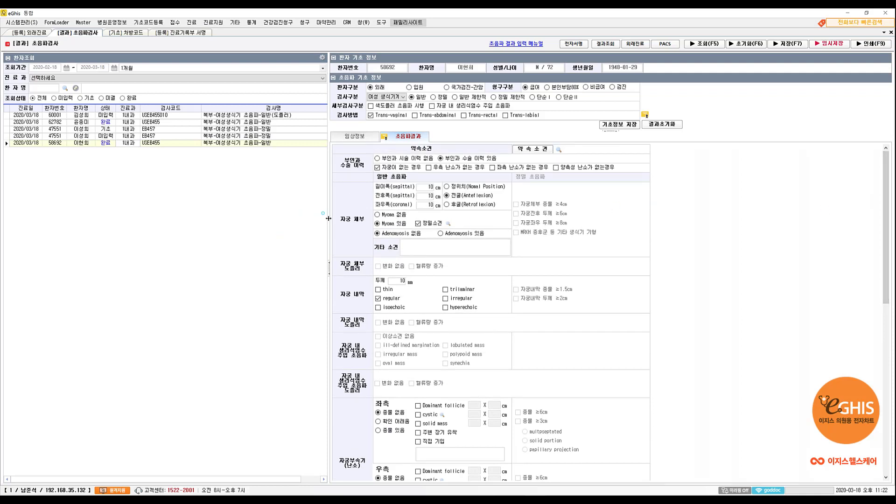
Narrow the patient list pane and open the ultrasound results of the last listed completed exam (USEB455)
{"action": "left_click_drag", "start_coordinate": [328, 218], "coordinate": [308, 218]}
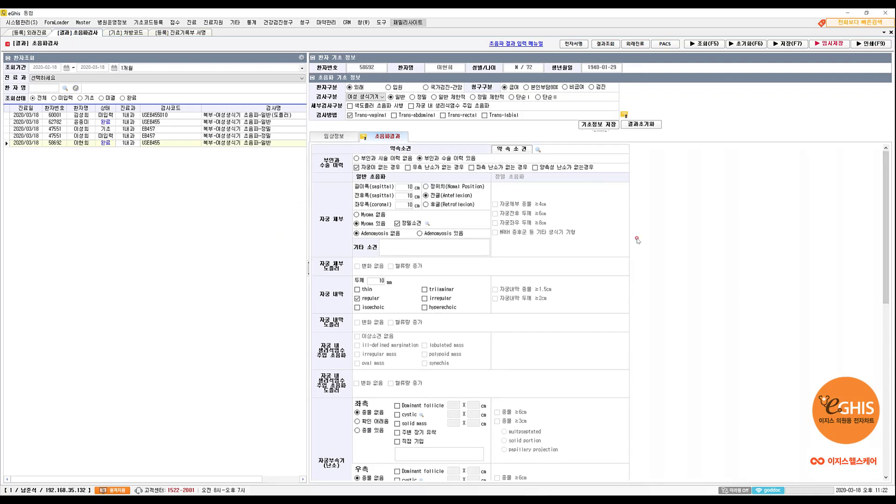
{"action": "left_click", "coordinate": [120, 143]}
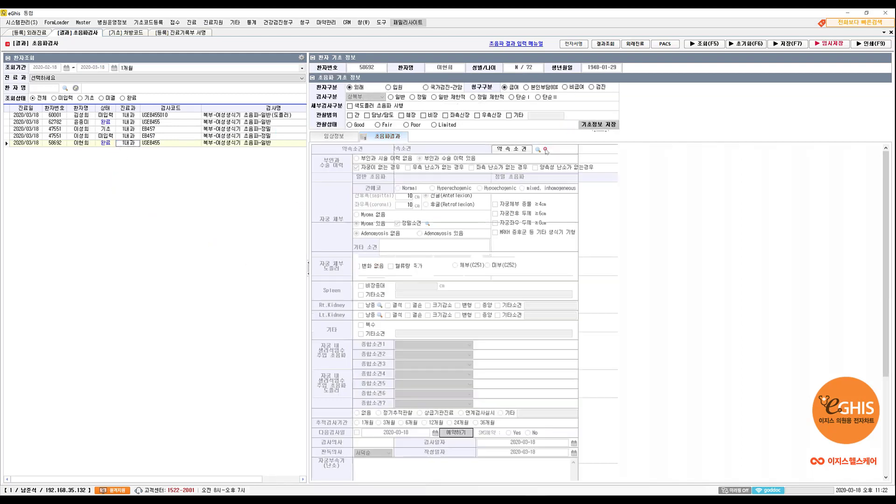
{"action": "left_click", "coordinate": [393, 139]}
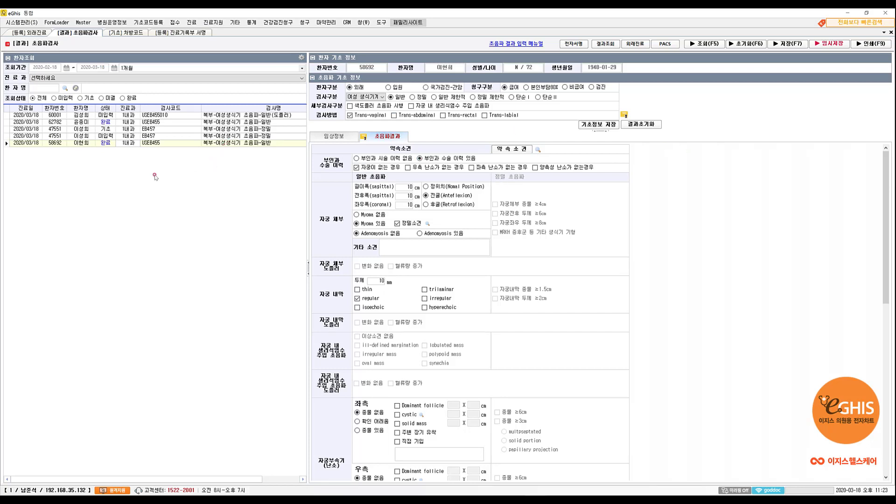
{"action": "left_click", "coordinate": [133, 143]}
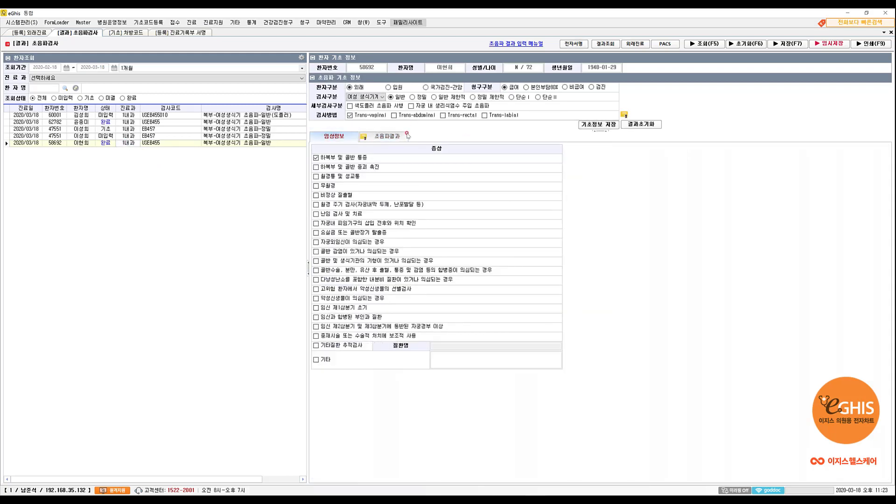
{"action": "left_click", "coordinate": [398, 136]}
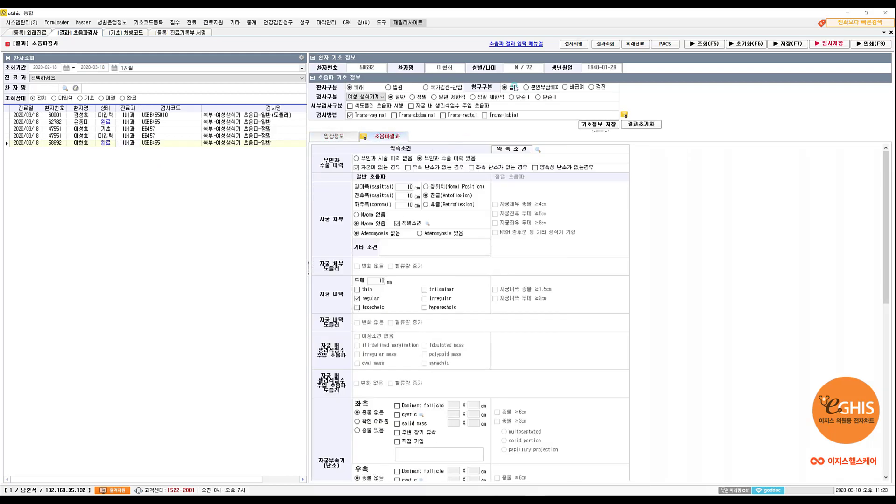
Save the current ultrasound findings as a preset finding (약속소견) named "myoma1소견" and close the preset window
{"action": "left_click", "coordinate": [521, 151]}
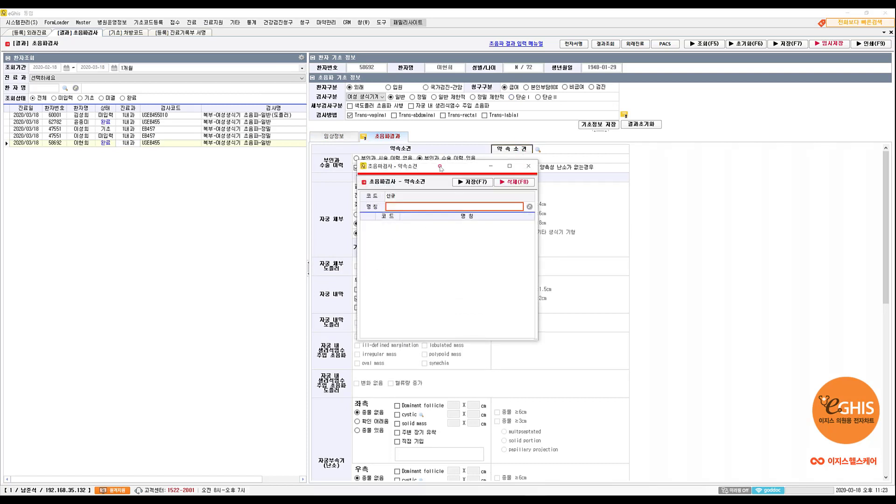
{"action": "left_click_drag", "start_coordinate": [432, 169], "coordinate": [649, 177]}
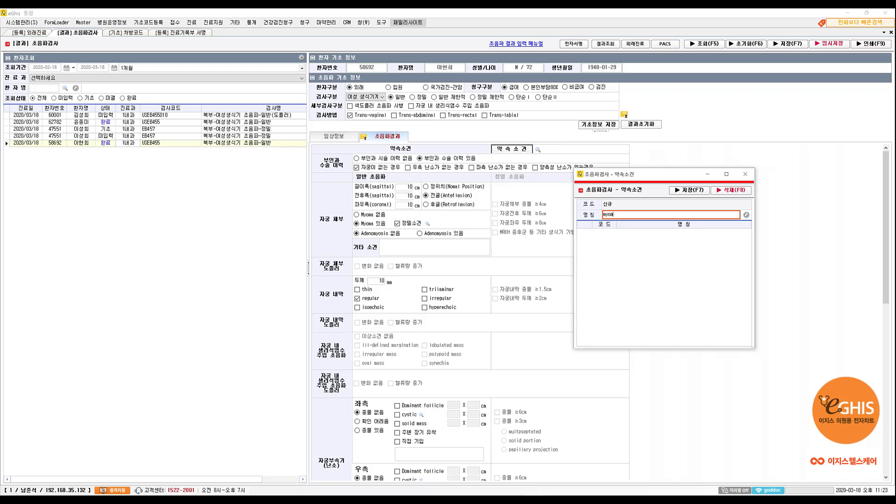
{"action": "type", "text": "견"}
{"action": "left_click", "coordinate": [691, 192]}
{"action": "left_click", "coordinate": [692, 193]}
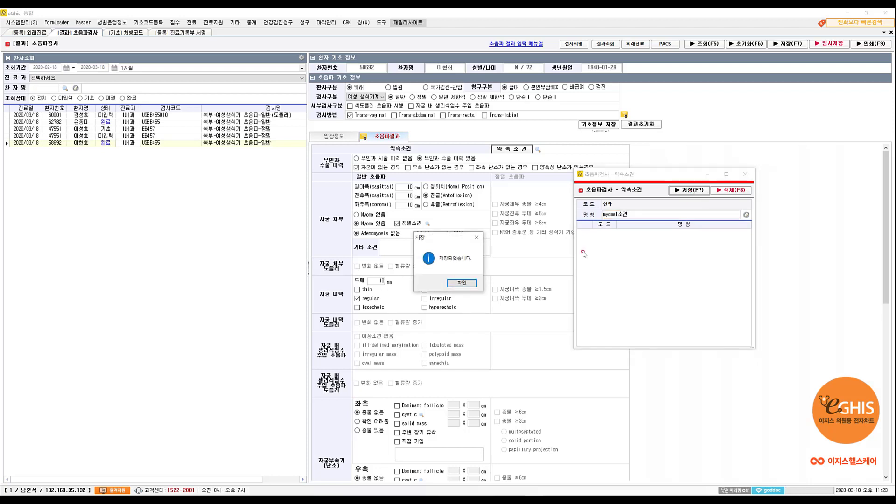
{"action": "left_click", "coordinate": [463, 284]}
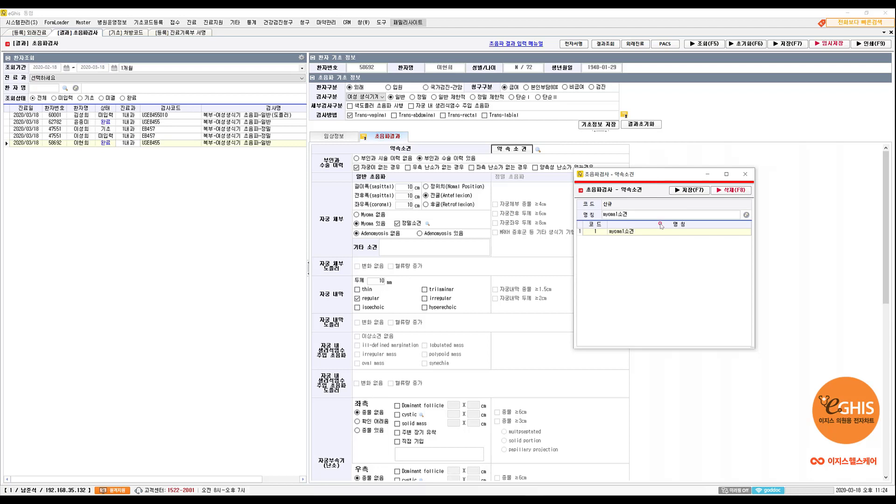
{"action": "left_click", "coordinate": [648, 235]}
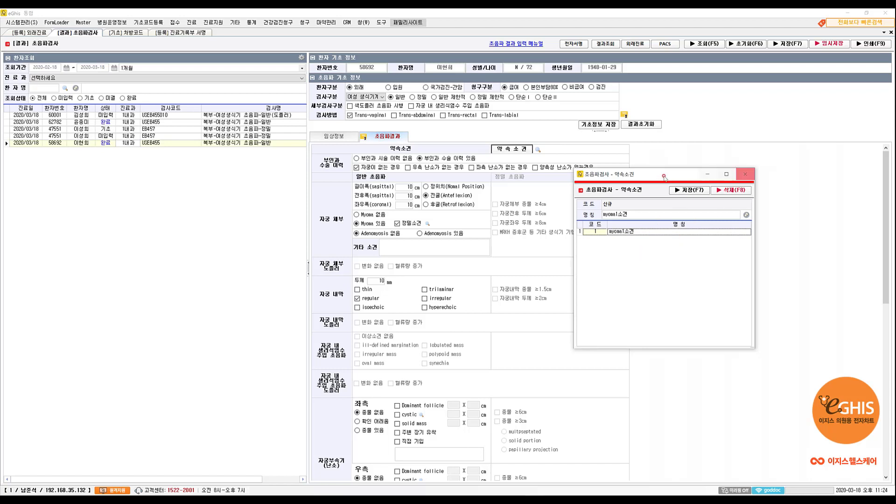
{"action": "left_click", "coordinate": [745, 175]}
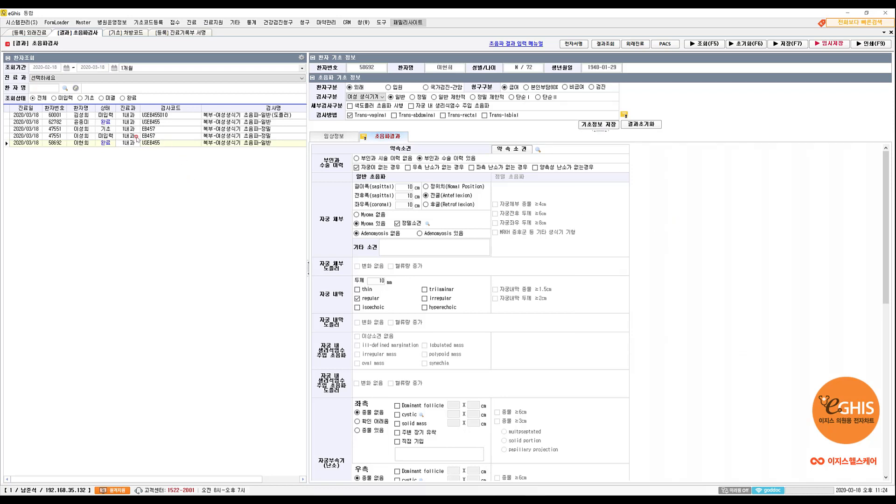
Open the second listed exam (USEB455), reset all of its entered results, and display its blank ultrasound results form
{"action": "left_click", "coordinate": [116, 122]}
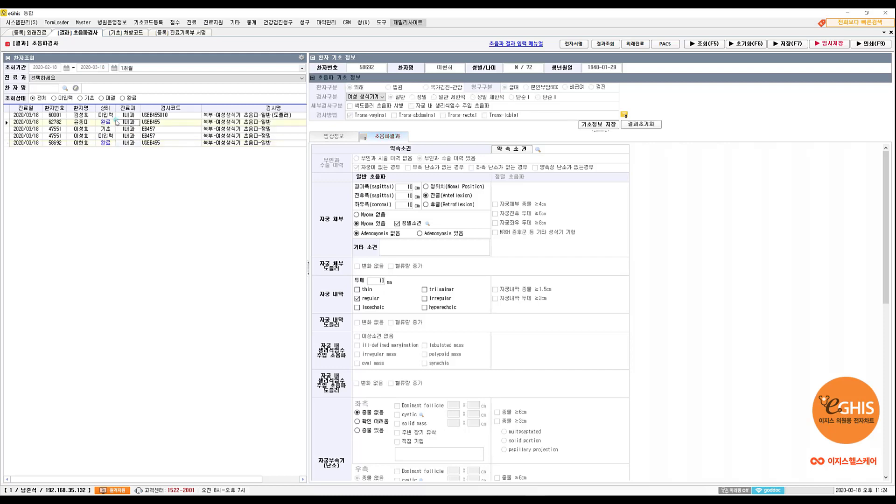
{"action": "left_click", "coordinate": [393, 138]}
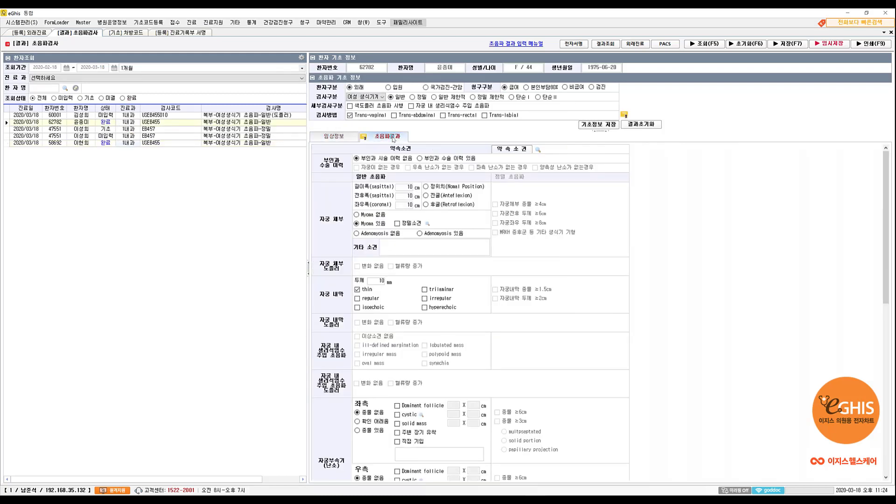
{"action": "left_click", "coordinate": [644, 125]}
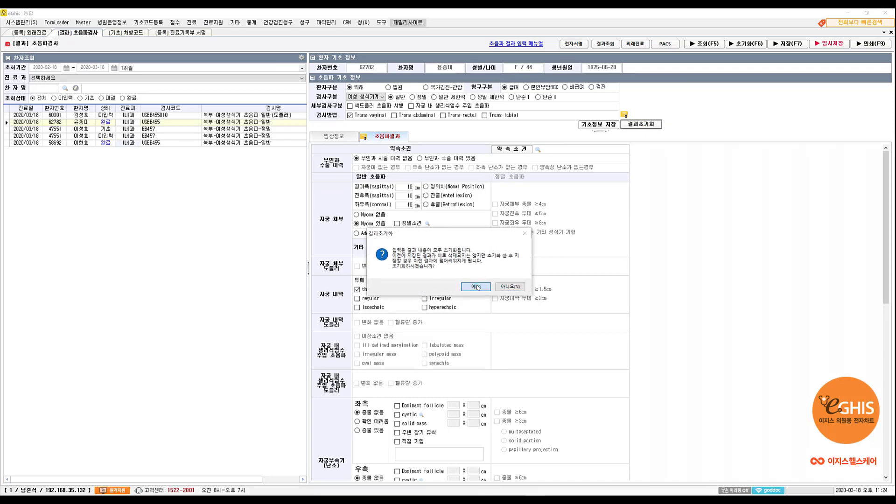
{"action": "left_click", "coordinate": [476, 287]}
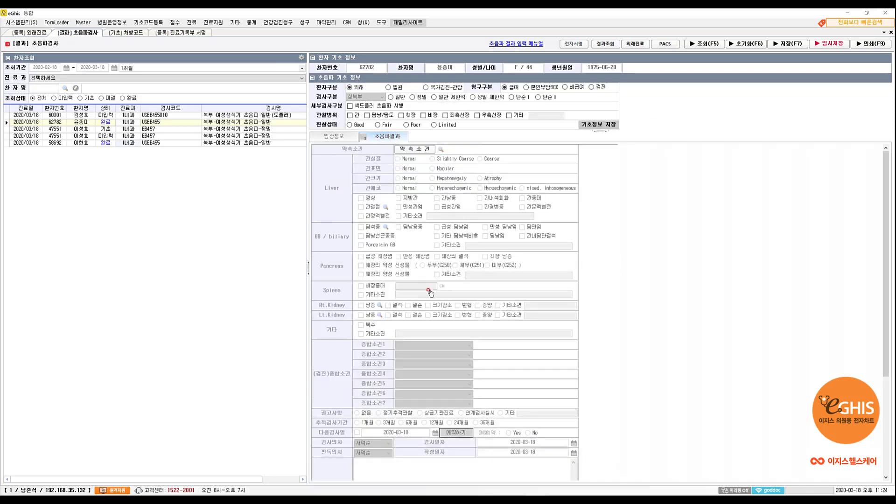
{"action": "left_click", "coordinate": [386, 139]}
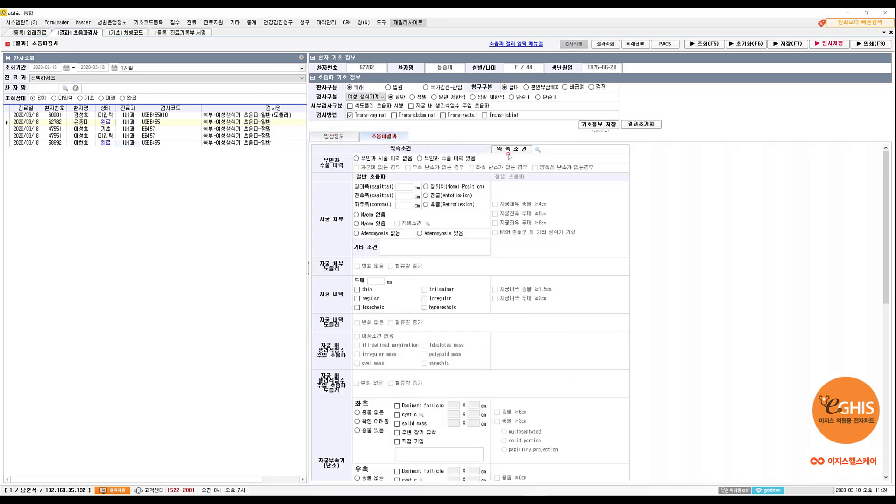
Load the saved preset "myoma1소견" from the preset findings list into the blank ultrasound results form
{"action": "left_click", "coordinate": [537, 150]}
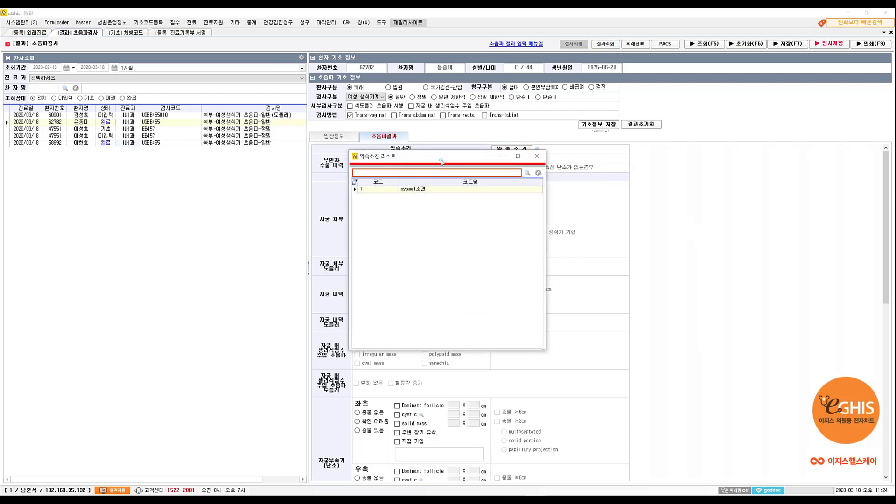
{"action": "left_click_drag", "start_coordinate": [441, 161], "coordinate": [657, 166]}
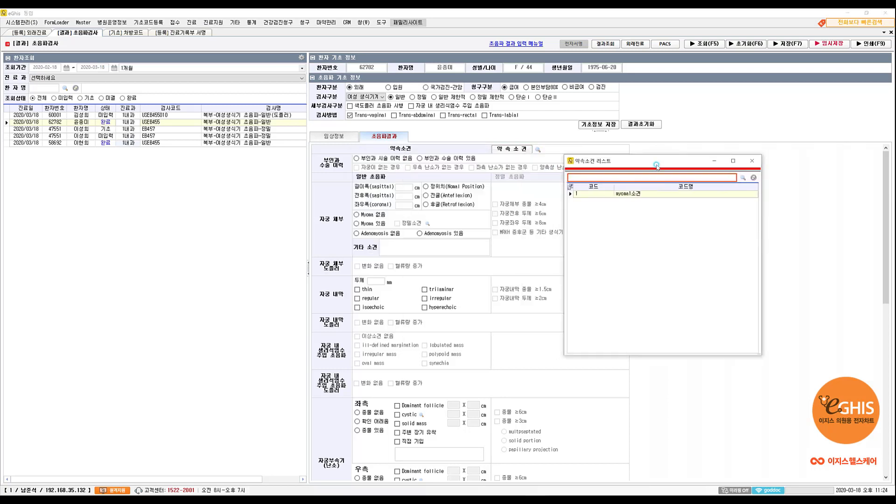
{"action": "left_click", "coordinate": [646, 197]}
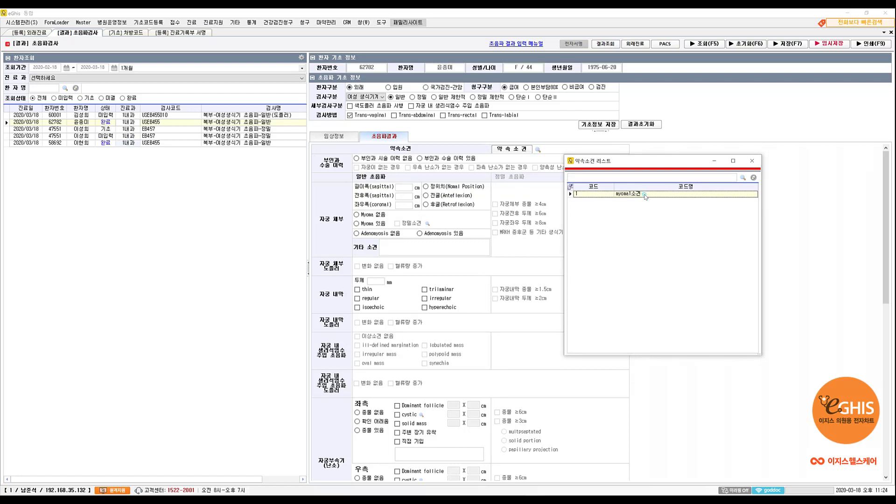
{"action": "double_click", "coordinate": [646, 197]}
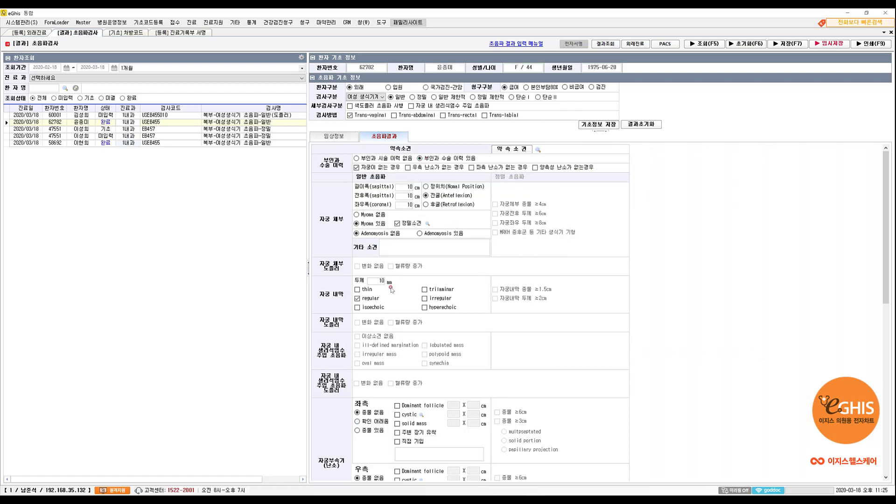
Examine the loaded preset findings, from the surgical history and uterus sections down to the diagnosis, findings description and JX999 summary
{"action": "left_click", "coordinate": [511, 149]}
{"action": "left_click", "coordinate": [343, 153]}
{"action": "left_click", "coordinate": [357, 224]}
{"action": "left_click", "coordinate": [539, 148]}
{"action": "scroll", "coordinate": [675, 358], "scroll_direction": "down", "scroll_amount": 10}
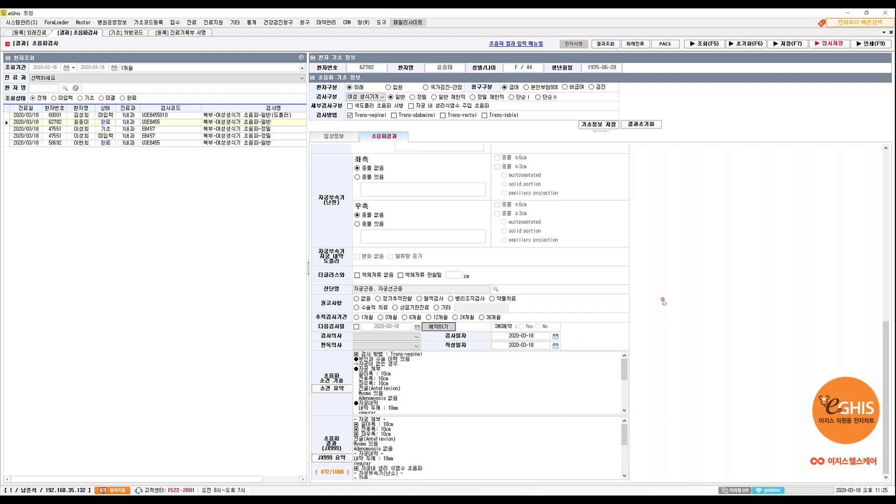
{"action": "scroll", "coordinate": [653, 287], "scroll_direction": "up", "scroll_amount": 15}
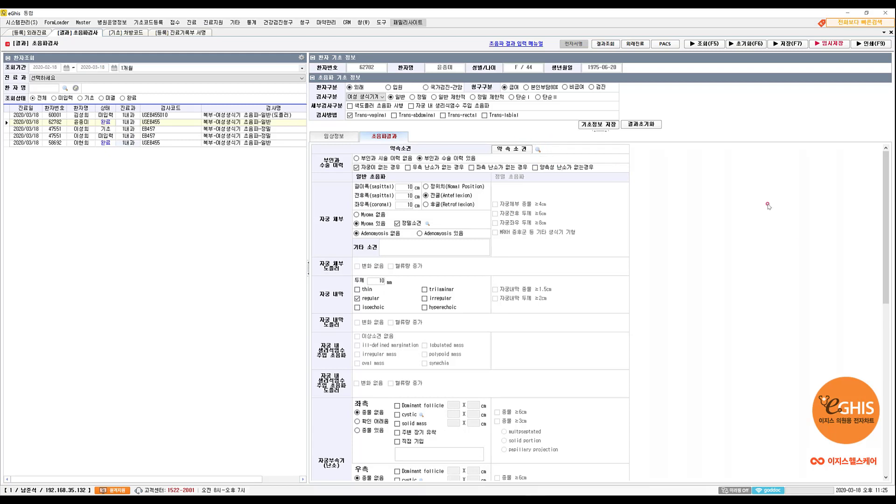
{"action": "scroll", "coordinate": [777, 352], "scroll_direction": "down", "scroll_amount": 10}
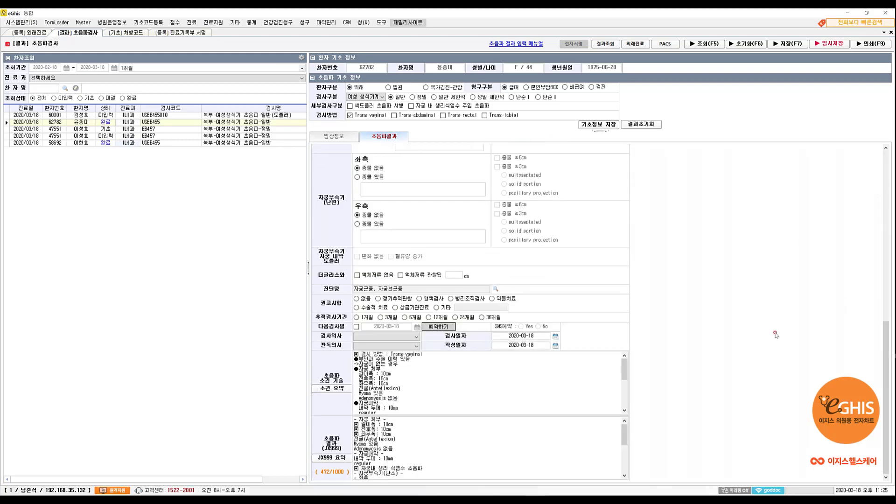
{"action": "scroll", "coordinate": [778, 329], "scroll_direction": "up", "scroll_amount": 10}
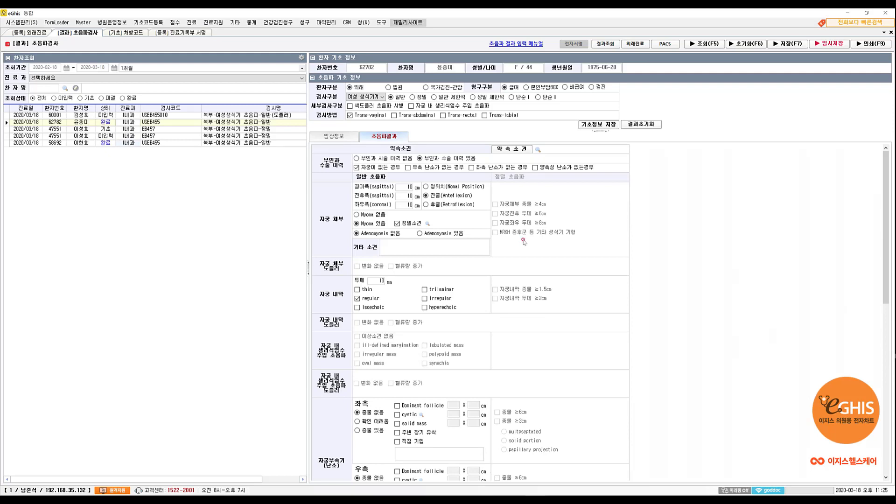
{"action": "scroll", "coordinate": [577, 255], "scroll_direction": "down", "scroll_amount": 10}
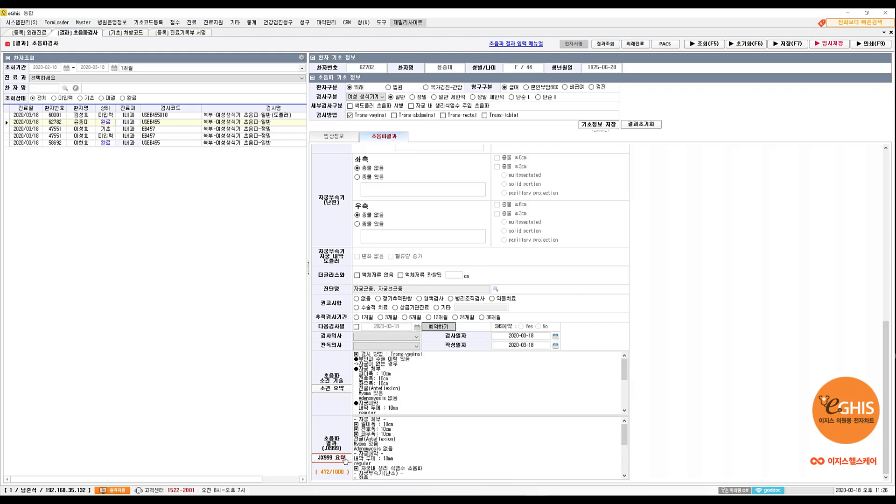
{"action": "scroll", "coordinate": [712, 257], "scroll_direction": "up", "scroll_amount": 10}
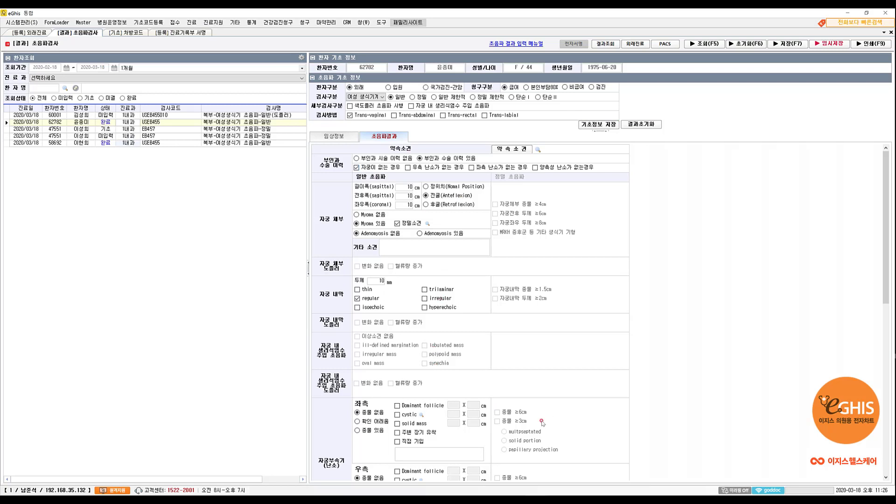
Reset the entered results of the exam and return to its ultrasound results form
{"action": "left_click", "coordinate": [640, 125]}
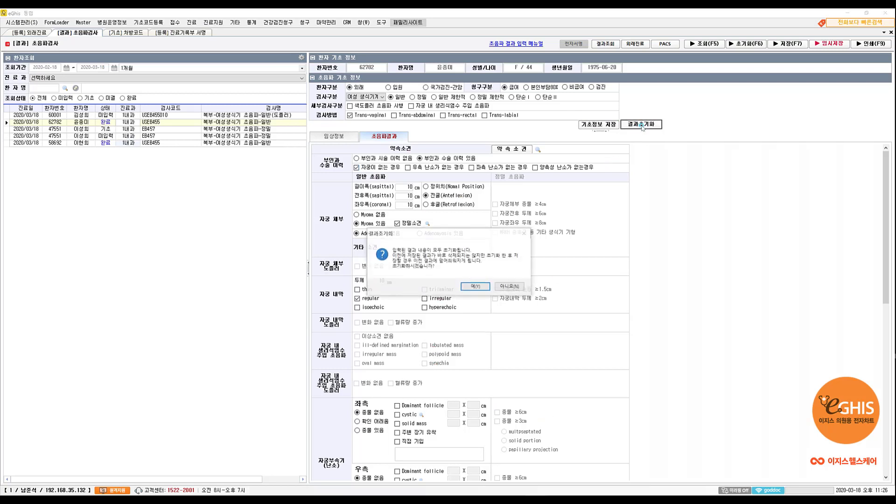
{"action": "left_click", "coordinate": [475, 286]}
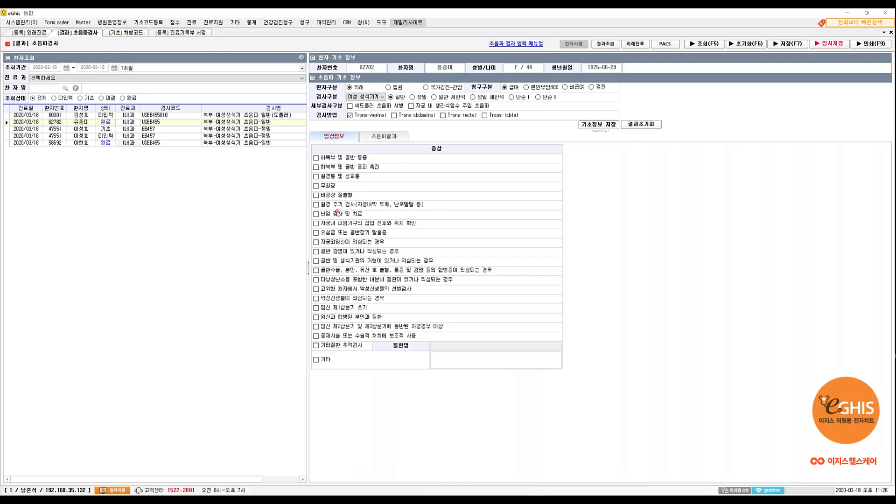
{"action": "left_click", "coordinate": [322, 262]}
{"action": "left_click", "coordinate": [370, 136]}
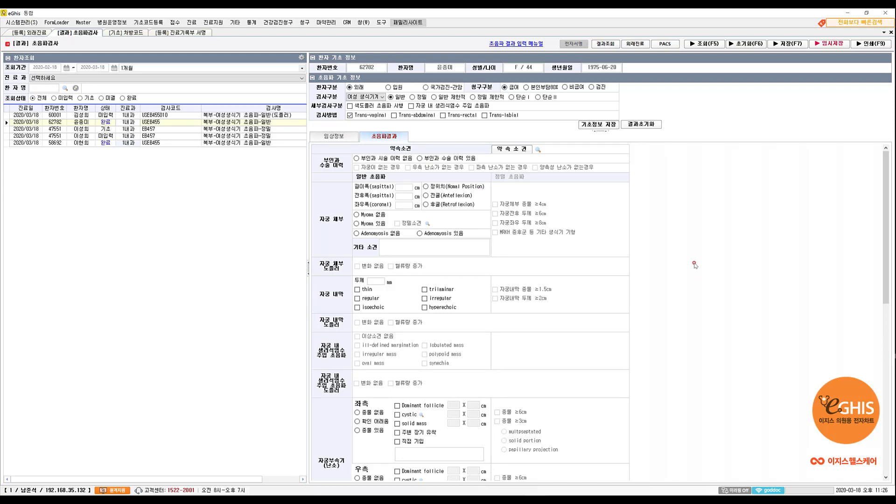
{"action": "scroll", "coordinate": [747, 294], "scroll_direction": "down", "scroll_amount": 10}
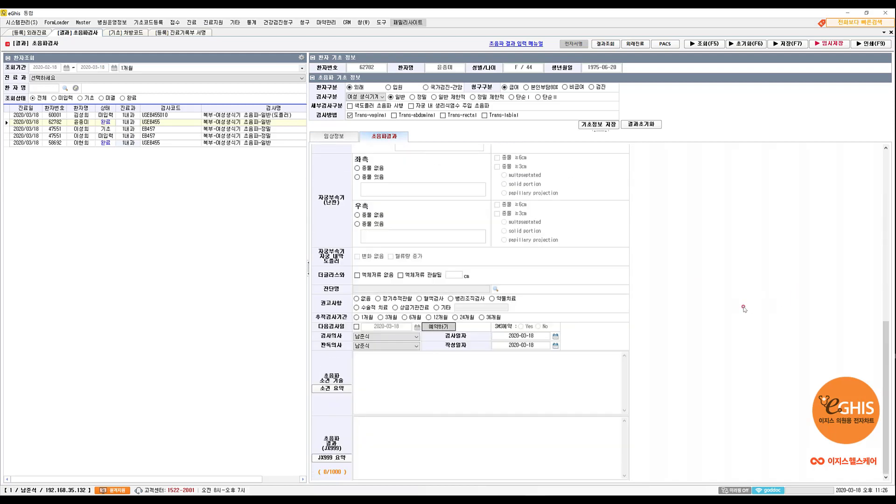
{"action": "scroll", "coordinate": [714, 254], "scroll_direction": "up", "scroll_amount": 10}
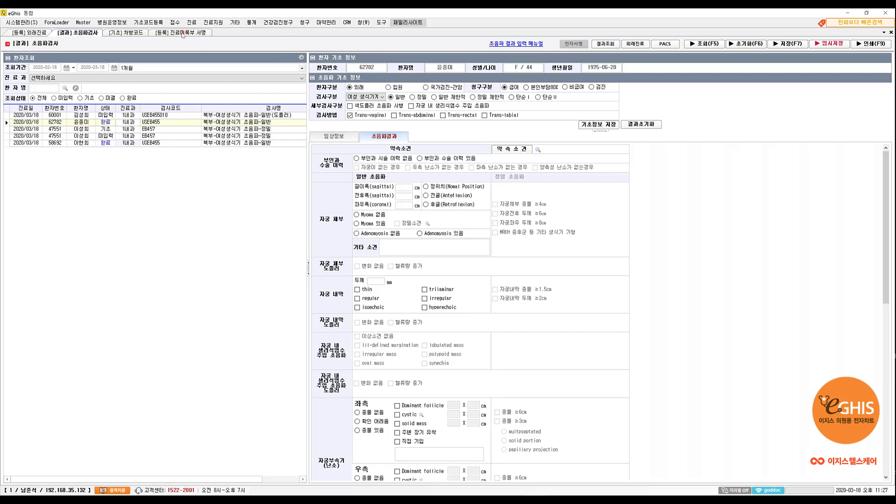
Open the prescription code management (처방코드) screen and load library fee code EB455 into the registration form
{"action": "left_click", "coordinate": [149, 22]}
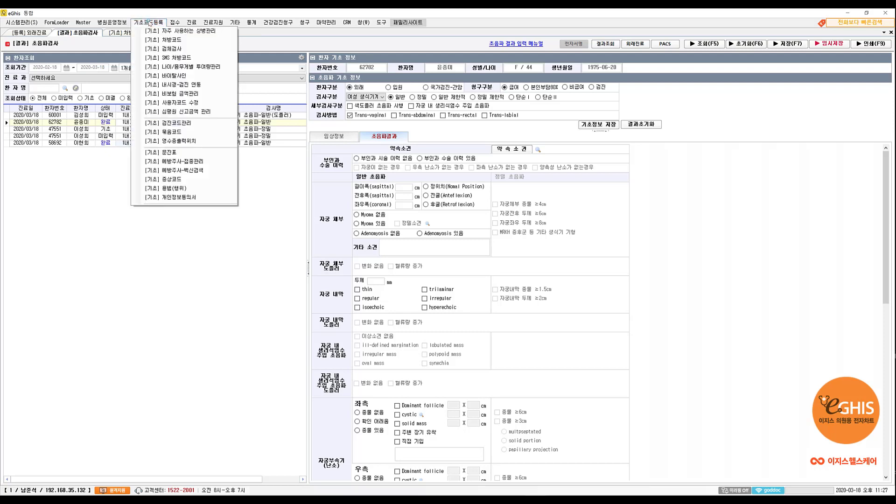
{"action": "left_click", "coordinate": [169, 41]}
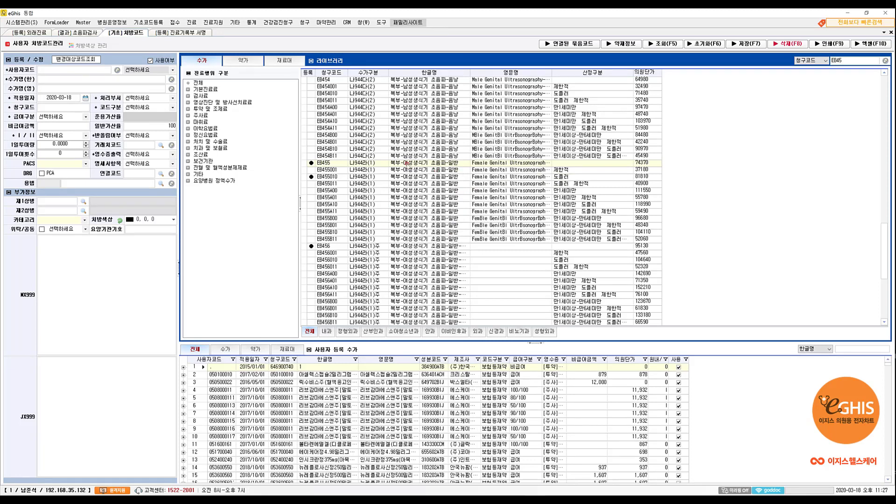
{"action": "right_click", "coordinate": [407, 164]}
{"action": "left_click", "coordinate": [430, 178]}
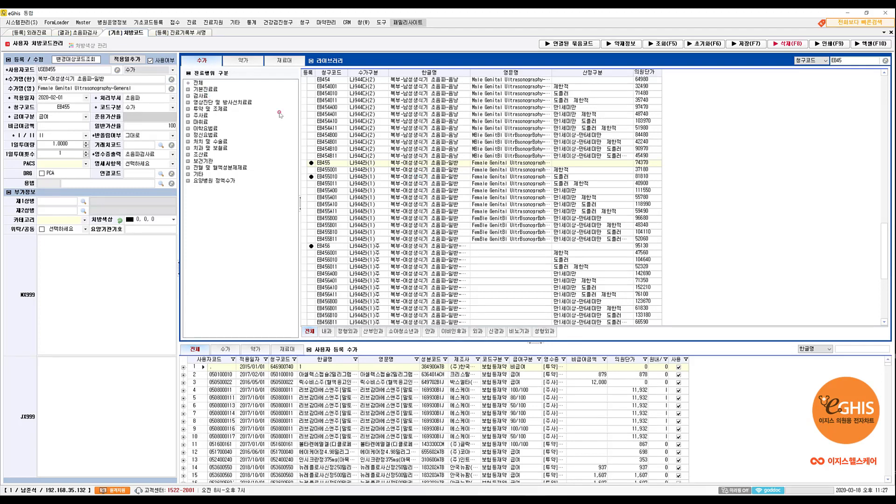
Set the USEB455 code's category to 수가 and its processing department (처리부서) to 초음파
{"action": "left_click", "coordinate": [144, 70]}
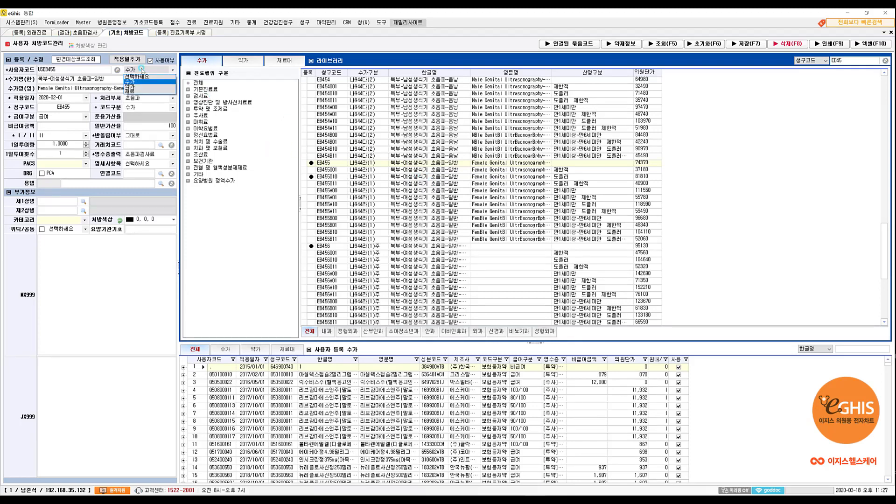
{"action": "left_click", "coordinate": [140, 82]}
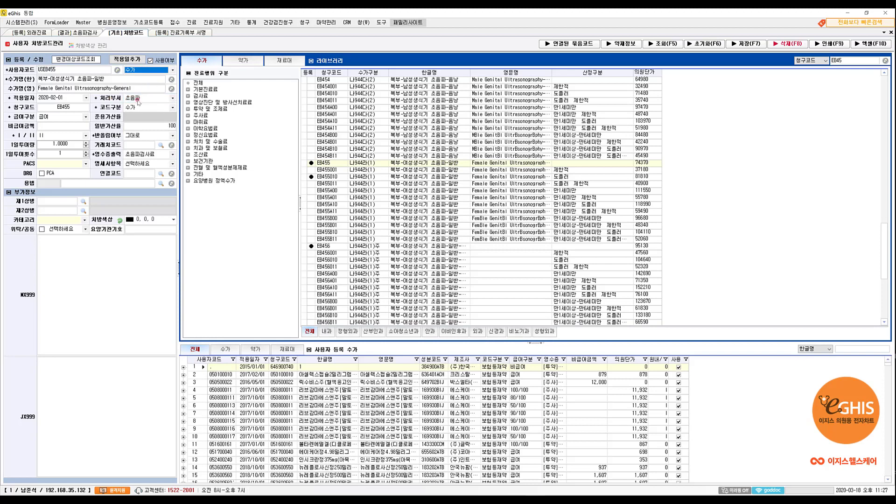
{"action": "left_click", "coordinate": [151, 101]}
{"action": "left_click", "coordinate": [148, 112]}
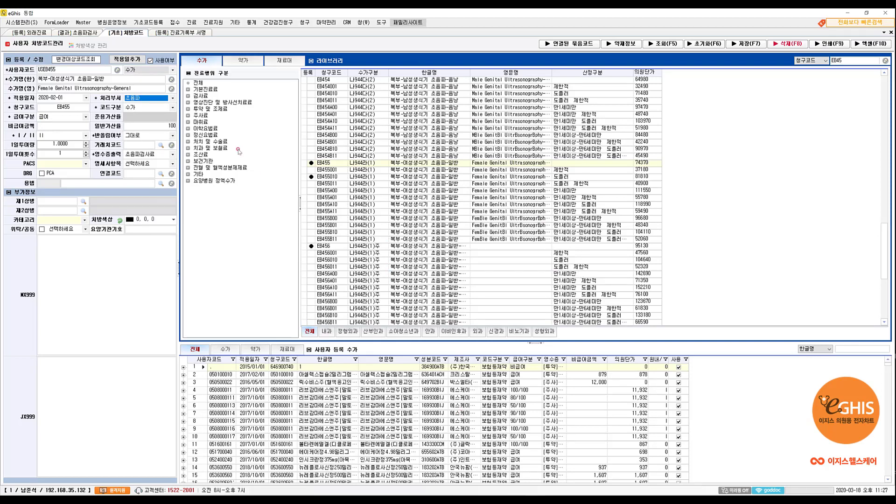
Switch to the outpatient care (외래진료) screen and view the examination entries offered under its 진료지원 shortcut
{"action": "left_click", "coordinate": [37, 33]}
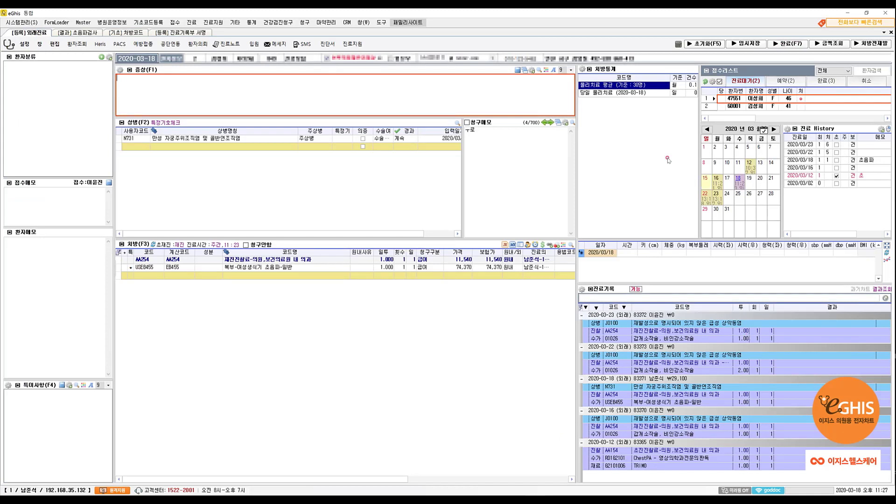
{"action": "left_click", "coordinate": [355, 45]}
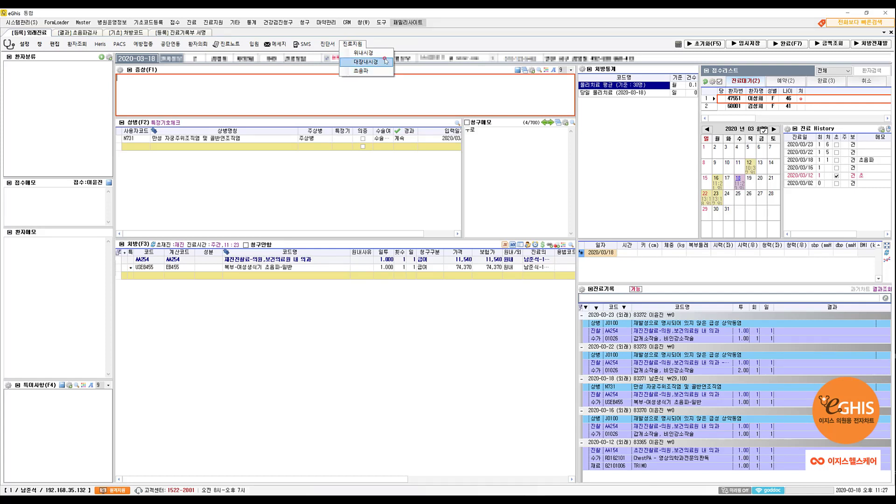
{"action": "left_click", "coordinate": [411, 35]}
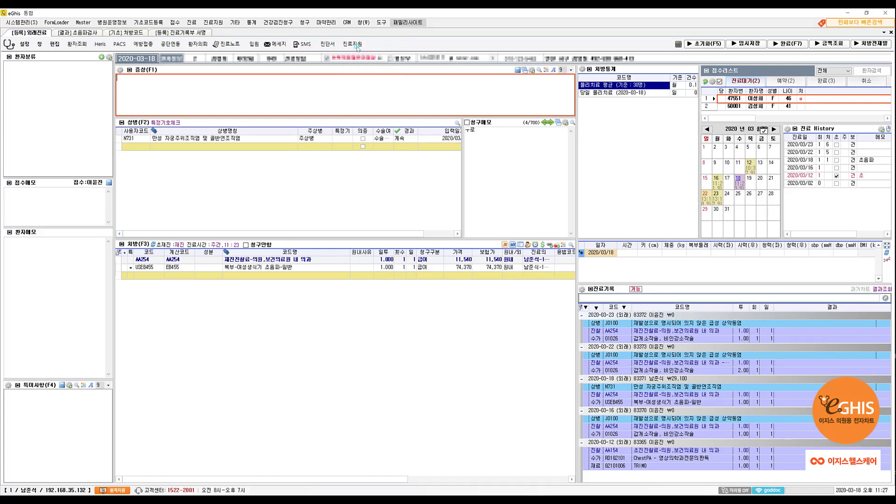
Remove 진료지원 from the shortcuts displayed on the outpatient care screen
{"action": "left_click", "coordinate": [54, 44]}
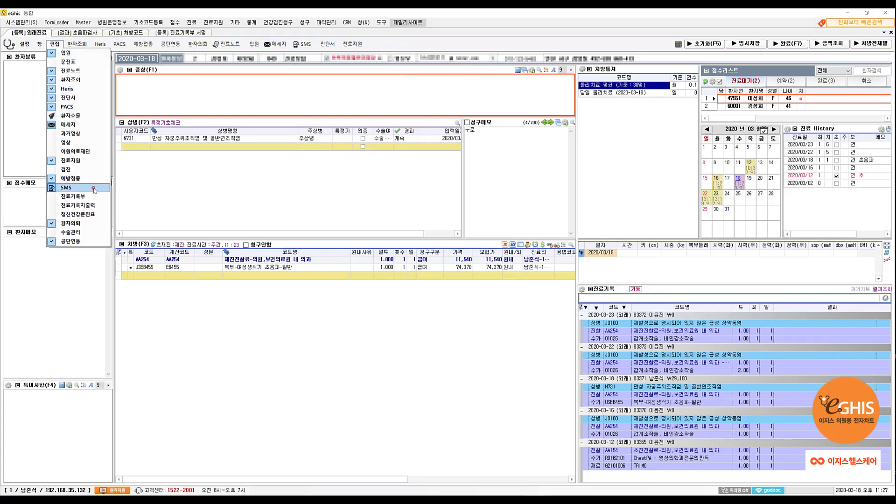
{"action": "left_click", "coordinate": [68, 160]}
{"action": "left_click", "coordinate": [352, 48]}
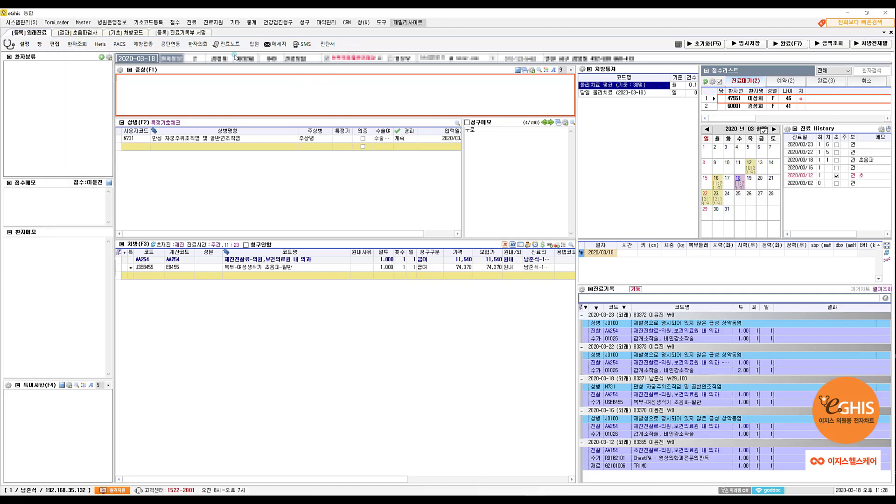
Enable 진료지원 among the outpatient care screen's shortcuts and view its 초음파 entry
{"action": "left_click", "coordinate": [55, 44]}
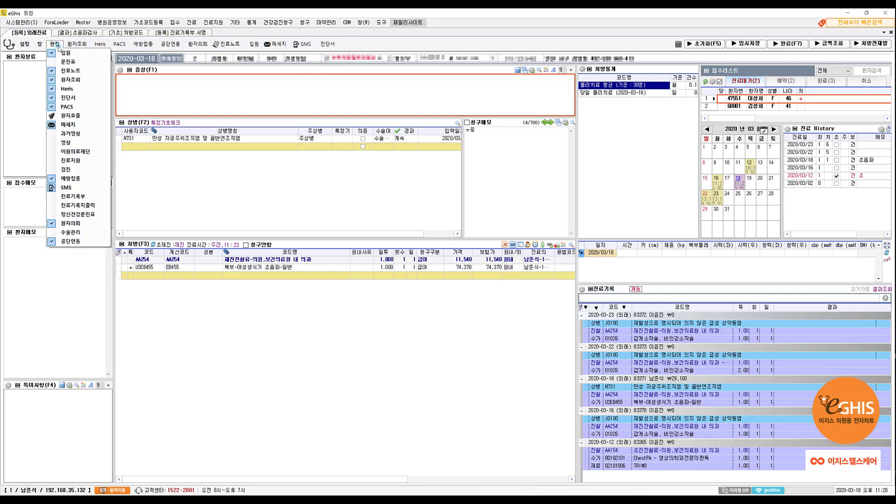
{"action": "left_click", "coordinate": [72, 160]}
{"action": "left_click", "coordinate": [354, 45]}
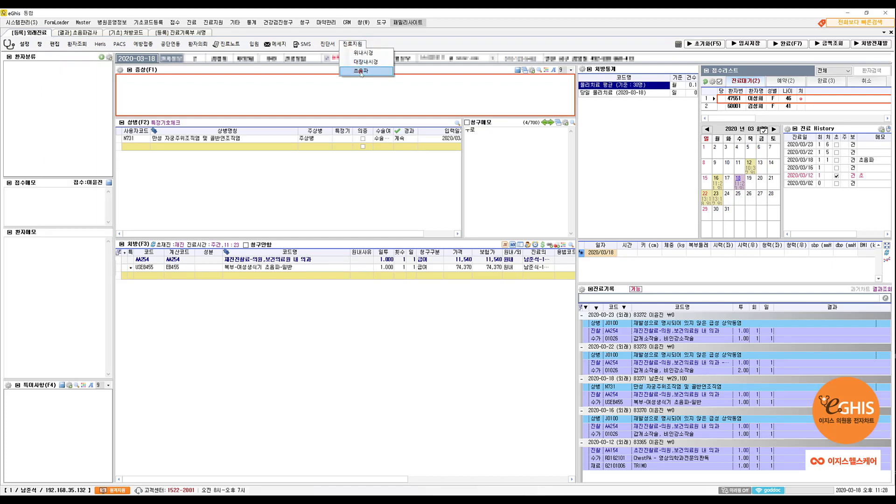
{"action": "left_click", "coordinate": [326, 276]}
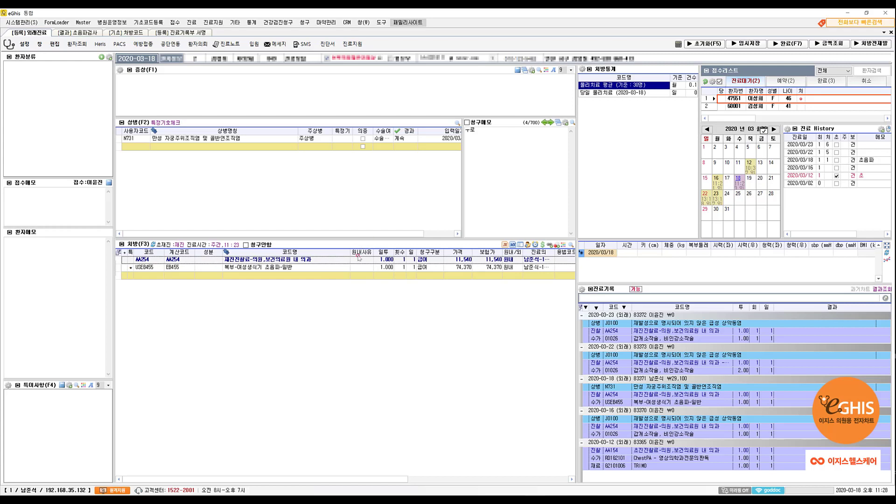
{"action": "left_click", "coordinate": [353, 45]}
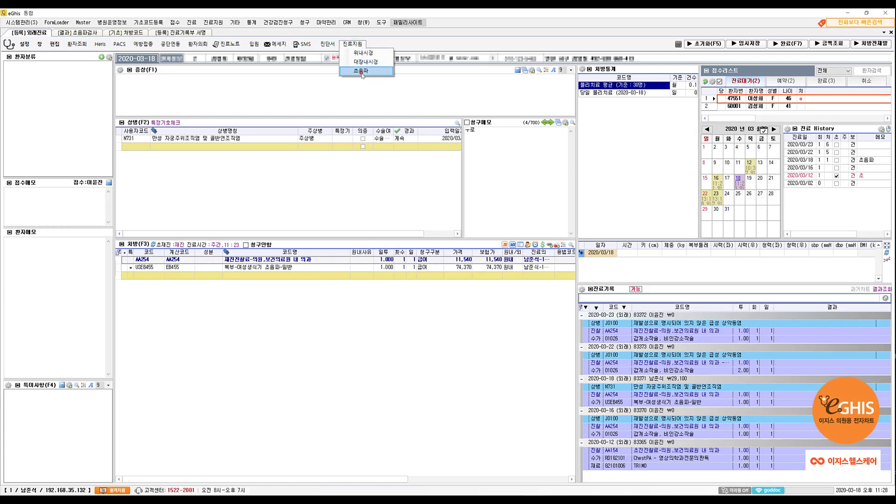
{"action": "left_click", "coordinate": [302, 181]}
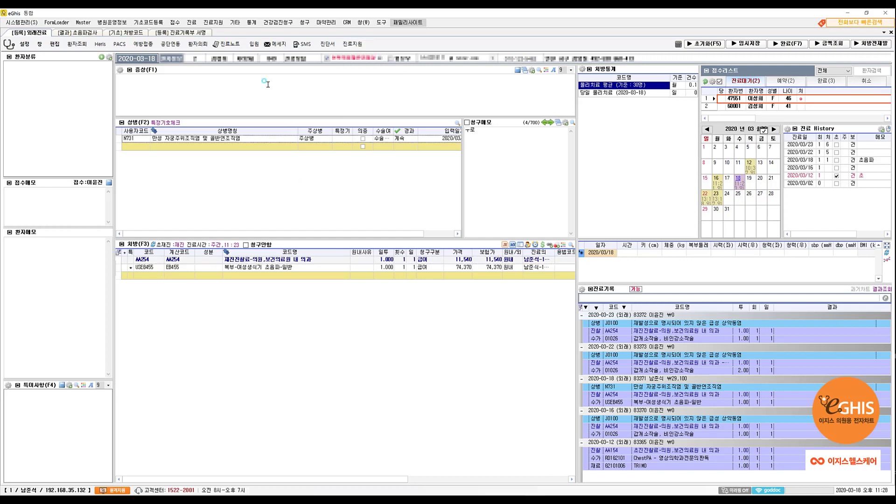
Open the ultrasound exam results (초음파검사) screen and its exam item settings (검사항목설정)
{"action": "left_click", "coordinate": [212, 23]}
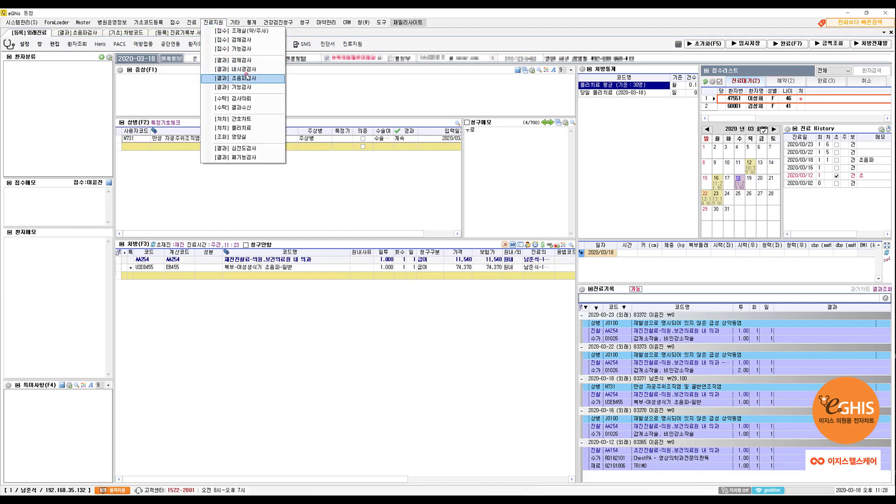
{"action": "left_click", "coordinate": [246, 78]}
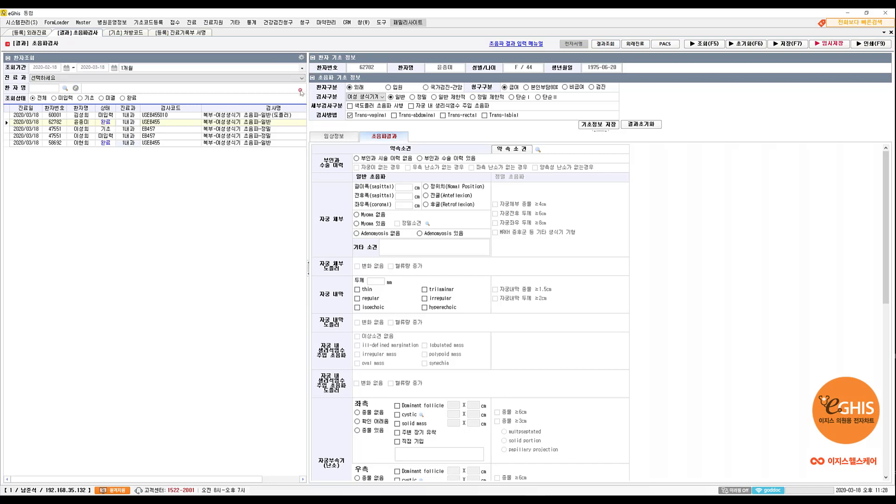
{"action": "left_click", "coordinate": [302, 59]}
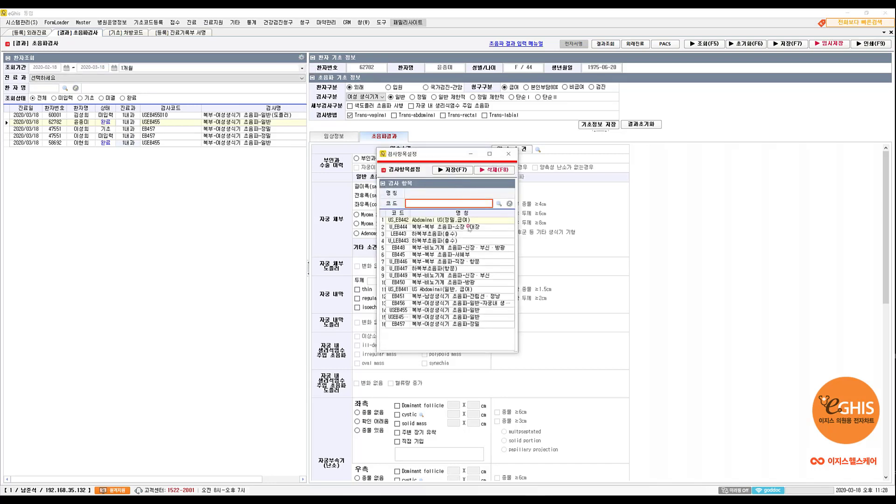
Look up the exam item list and choose USEB455, 복부-여성생식기 초음파-일반, as the item code
{"action": "left_click", "coordinate": [499, 203]}
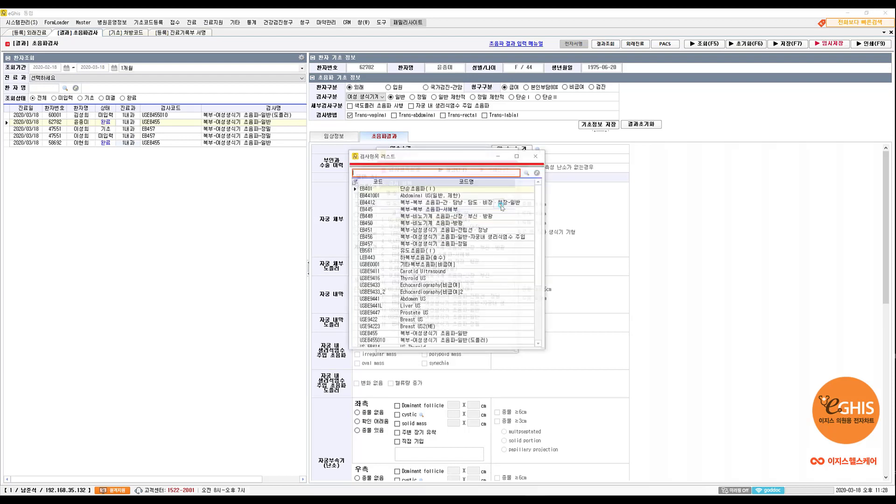
{"action": "scroll", "coordinate": [467, 317], "scroll_direction": "down", "scroll_amount": 3}
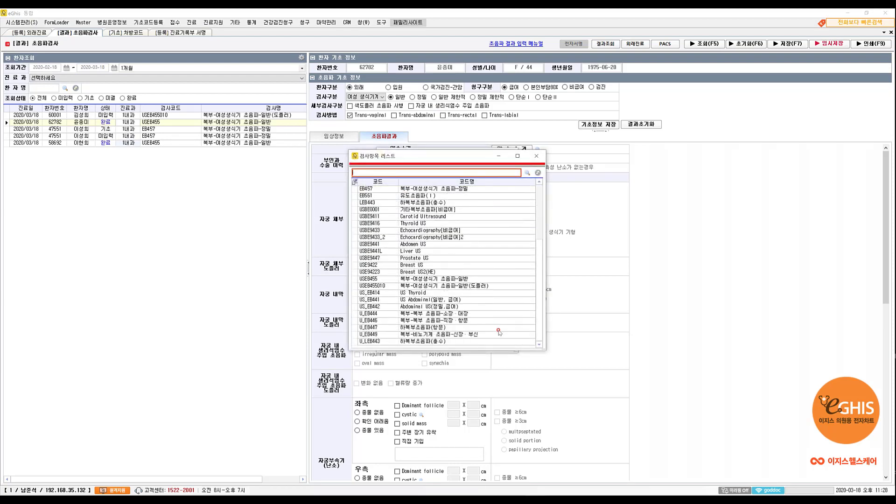
{"action": "left_click", "coordinate": [418, 320]}
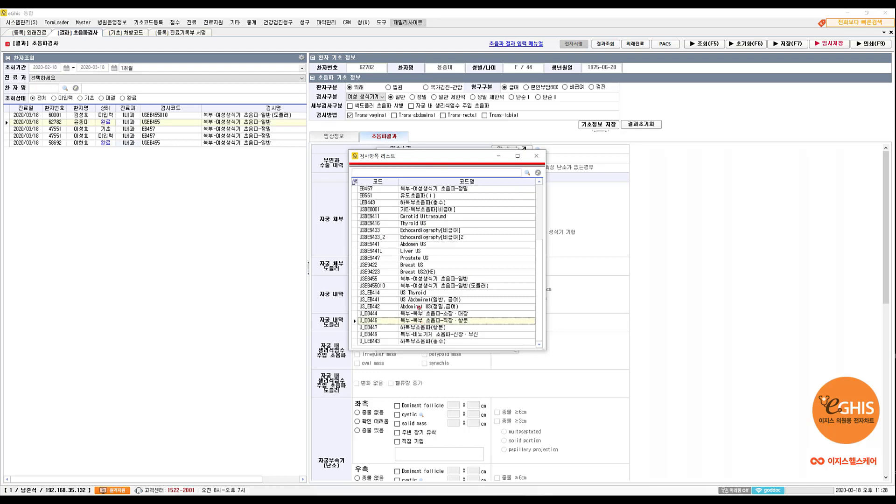
{"action": "left_click", "coordinate": [431, 279]}
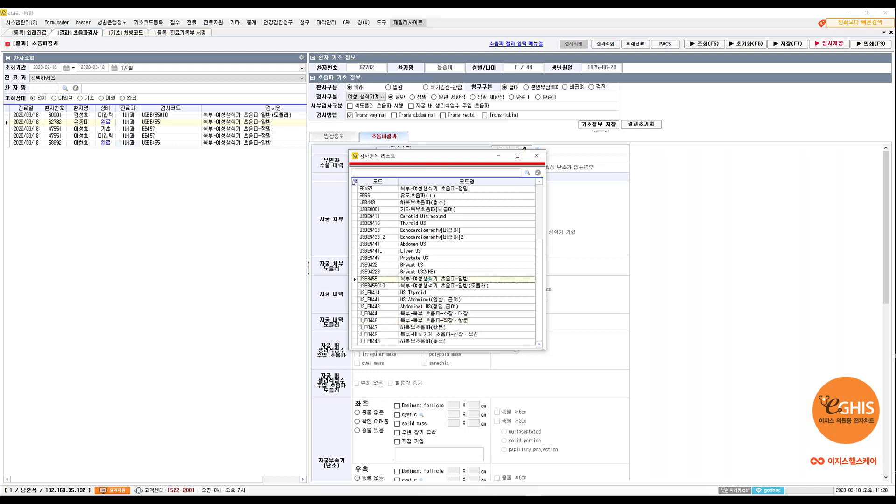
{"action": "double_click", "coordinate": [431, 279]}
Choose the Doppler item USEB455010 as the exam item code instead, and close the exam item settings without saving
{"action": "left_click", "coordinate": [499, 203]}
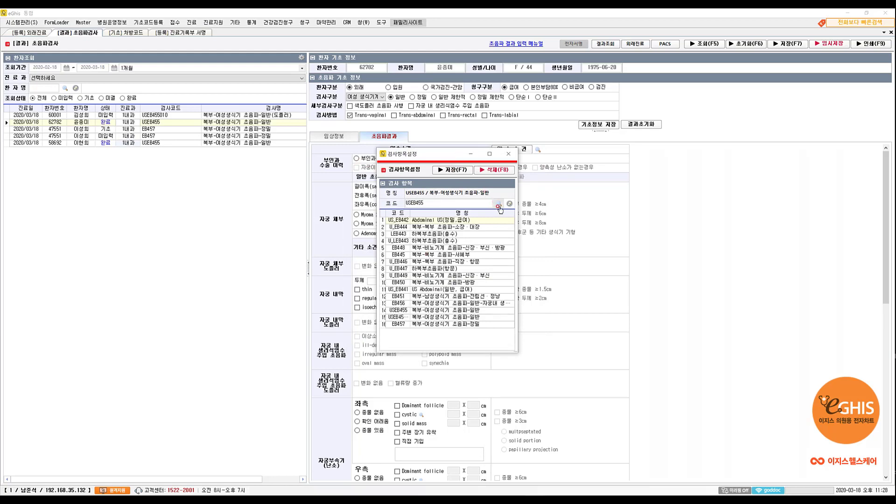
{"action": "scroll", "coordinate": [425, 276], "scroll_direction": "down", "scroll_amount": 1}
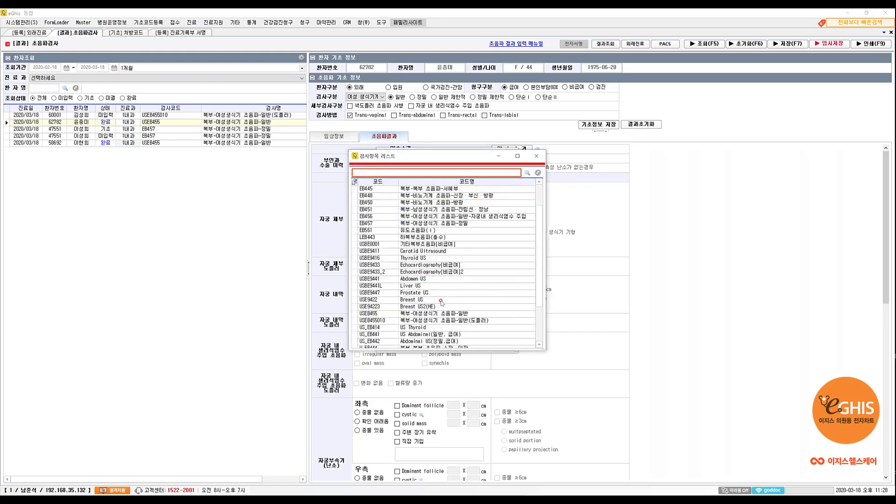
{"action": "left_click", "coordinate": [444, 322]}
{"action": "double_click", "coordinate": [443, 321]}
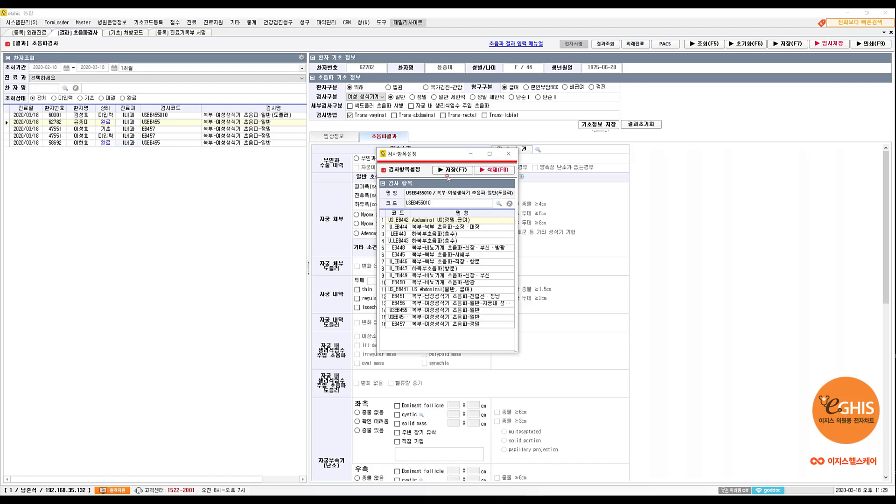
{"action": "left_click", "coordinate": [508, 154]}
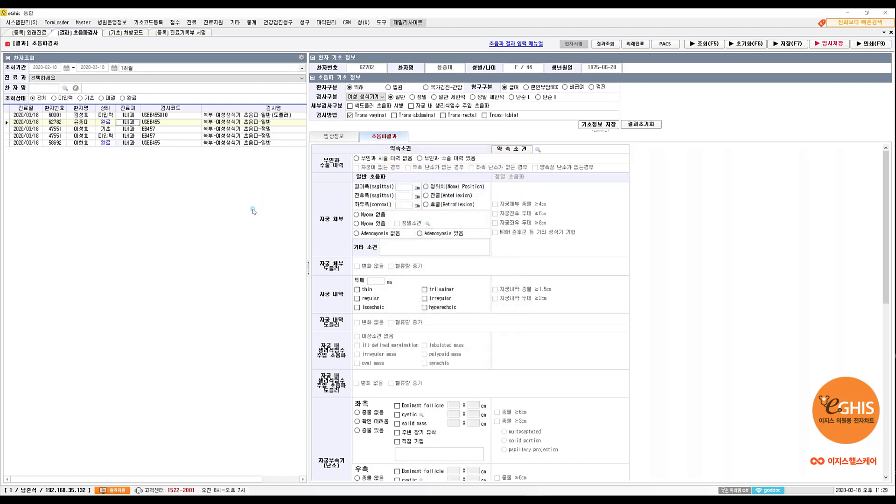
Refresh the ultrasound exam list and select the last listed USEB455 exam
{"action": "left_click", "coordinate": [703, 46]}
{"action": "left_click", "coordinate": [162, 123]}
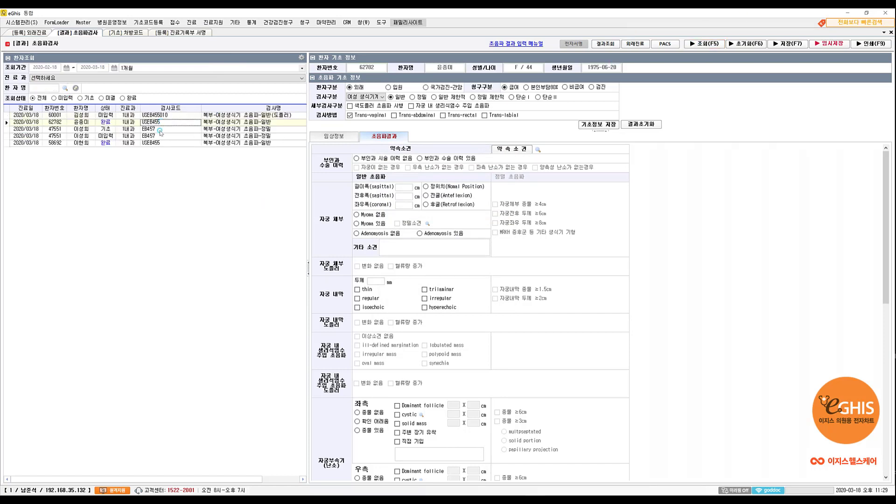
{"action": "left_click", "coordinate": [170, 143]}
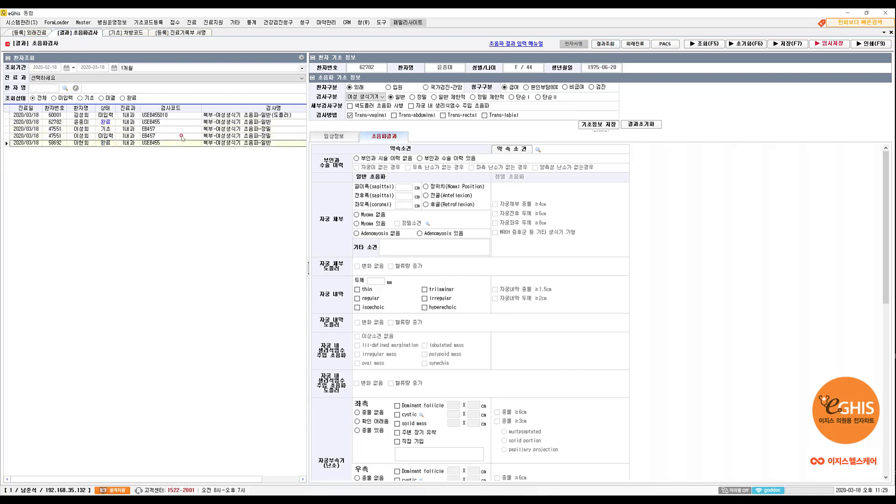
Return to the outpatient care screen, select the USEB455 ultrasound order in the prescriptions, and view the 진료지원 entries
{"action": "left_click", "coordinate": [40, 32]}
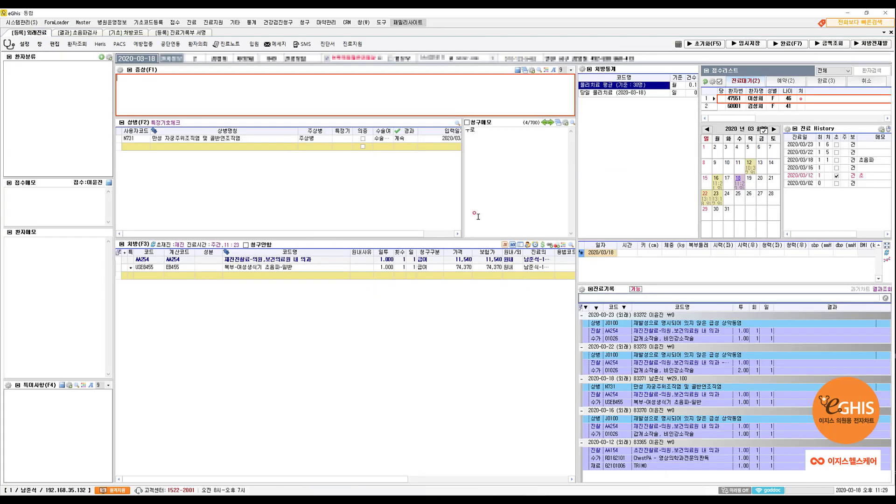
{"action": "left_click", "coordinate": [284, 269]}
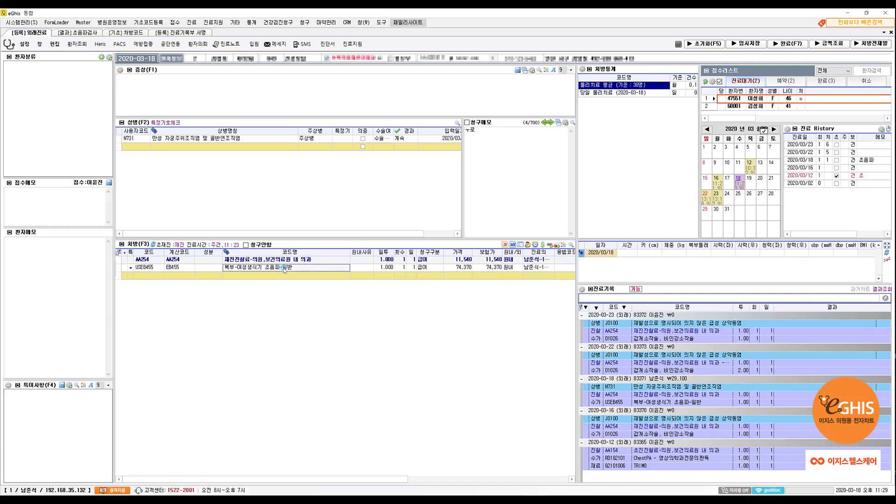
{"action": "right_click", "coordinate": [283, 269]}
{"action": "left_click", "coordinate": [274, 272]}
{"action": "left_click", "coordinate": [354, 46]}
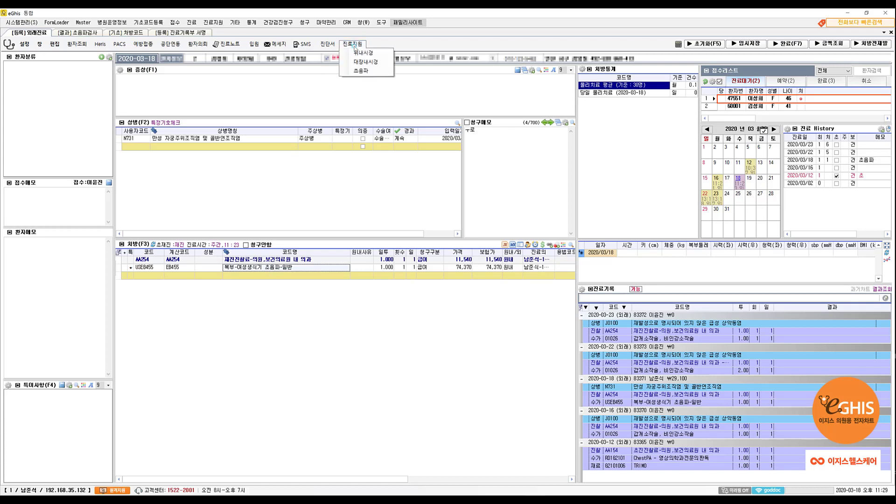
{"action": "mouse_move", "coordinate": [254, 44]}
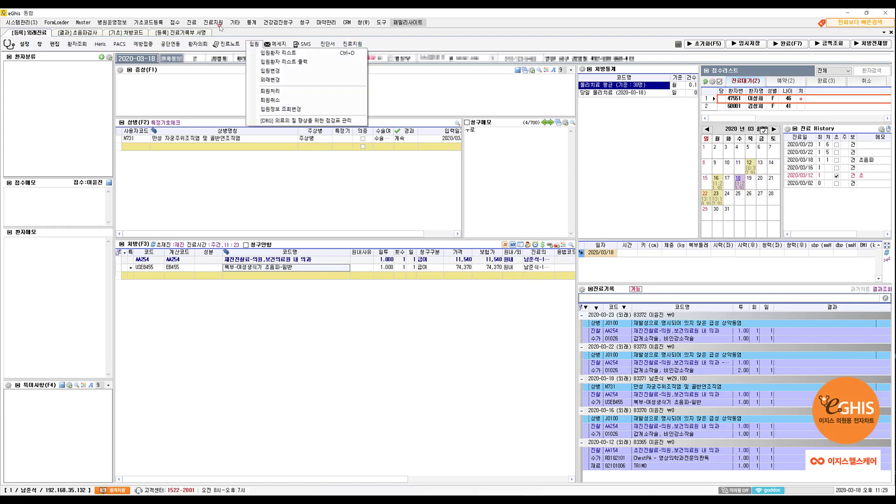
Review the 진료지원 exam screens and open the ultrasound result screen through the outpatient 초음파 shortcut
{"action": "left_click", "coordinate": [217, 23]}
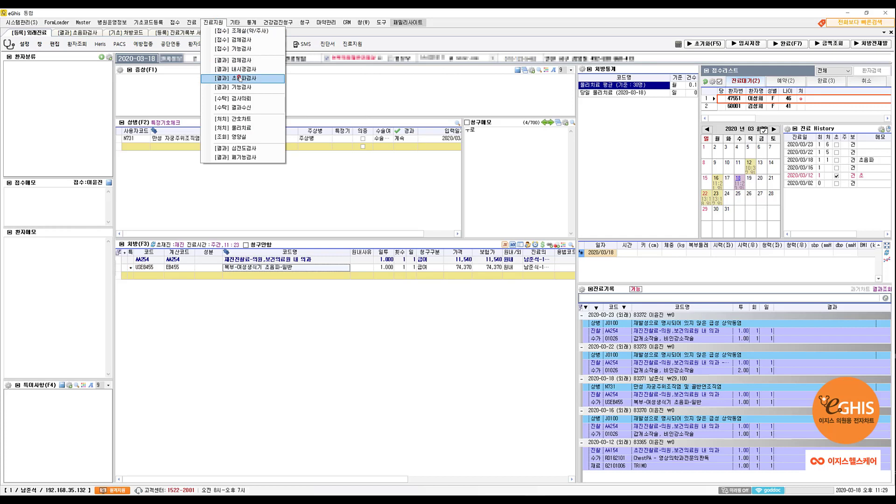
{"action": "left_click", "coordinate": [356, 95]}
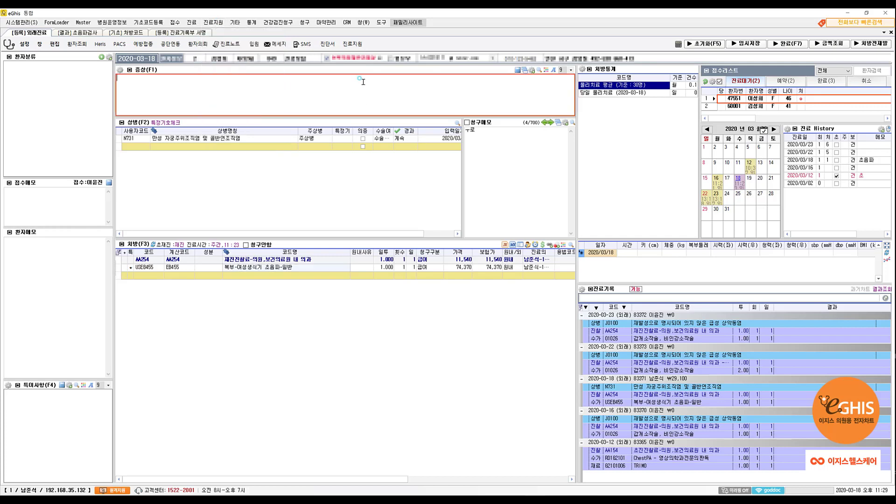
{"action": "mouse_move", "coordinate": [354, 46]}
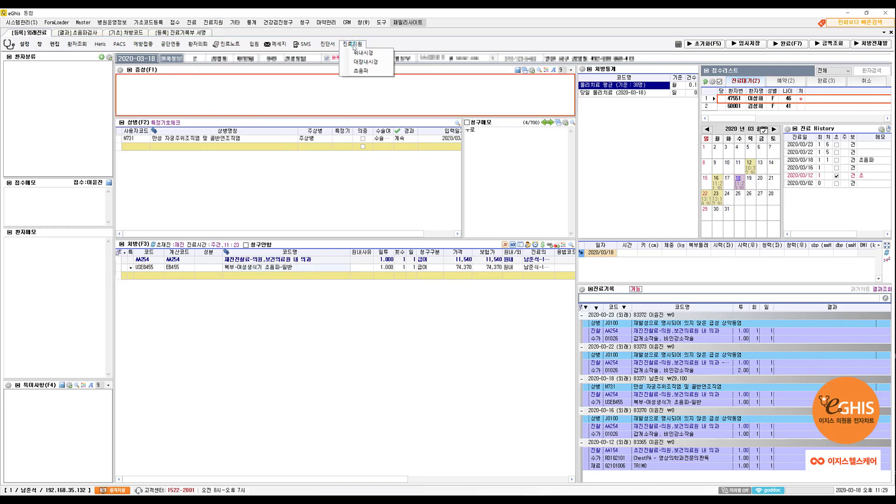
{"action": "left_click", "coordinate": [361, 71]}
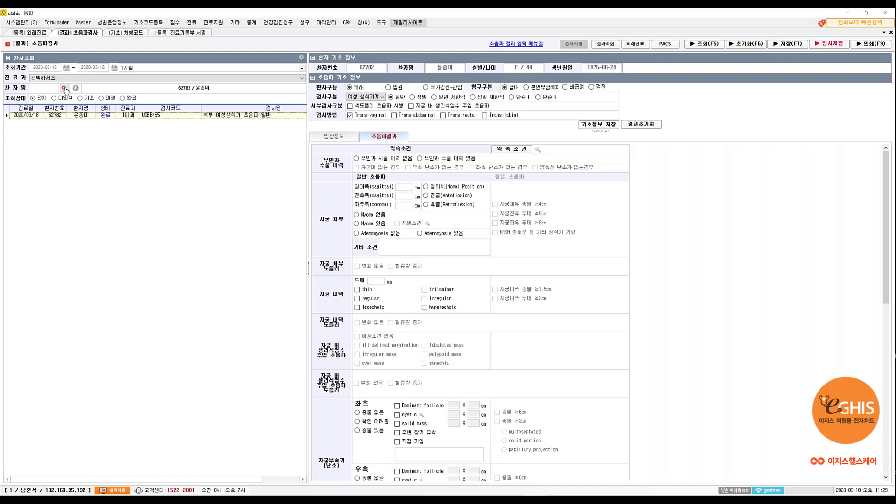
Reload the exam list without the patient filter and choose Trans-vaginal as the method for the Doppler exam USEB455010
{"action": "left_click", "coordinate": [65, 88]}
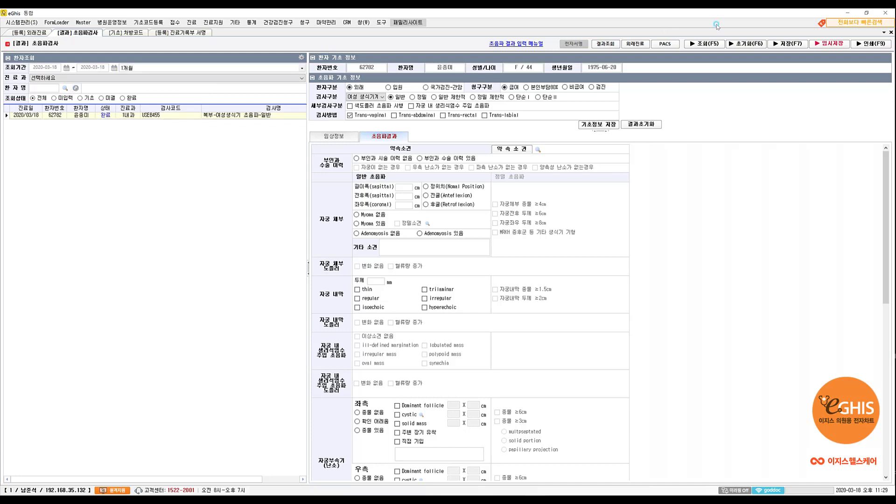
{"action": "left_click", "coordinate": [705, 43]}
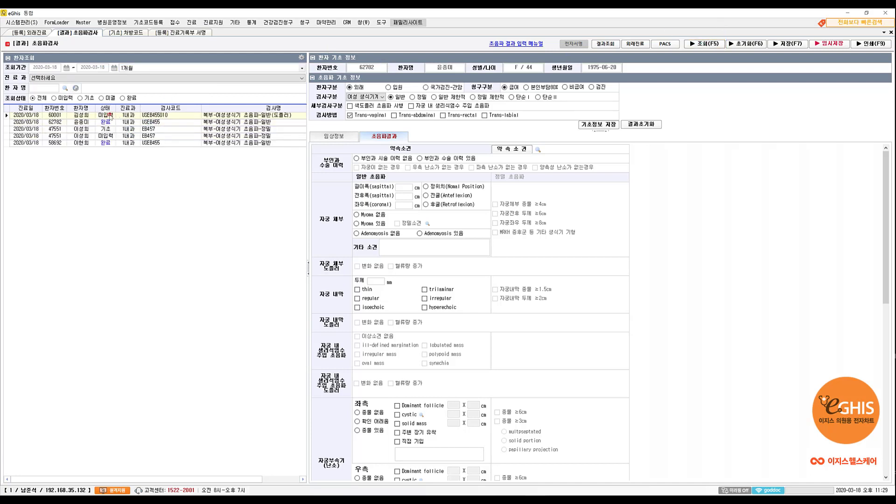
{"action": "left_click", "coordinate": [110, 116]}
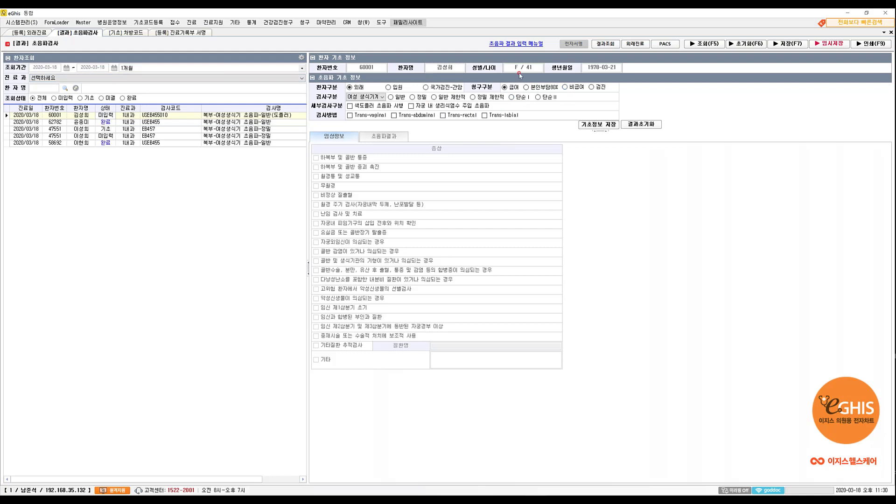
{"action": "left_click", "coordinate": [350, 116]}
Open the last listed USEB455 exam and review its ultrasound findings, recommendation and result summaries
{"action": "left_click", "coordinate": [126, 143]}
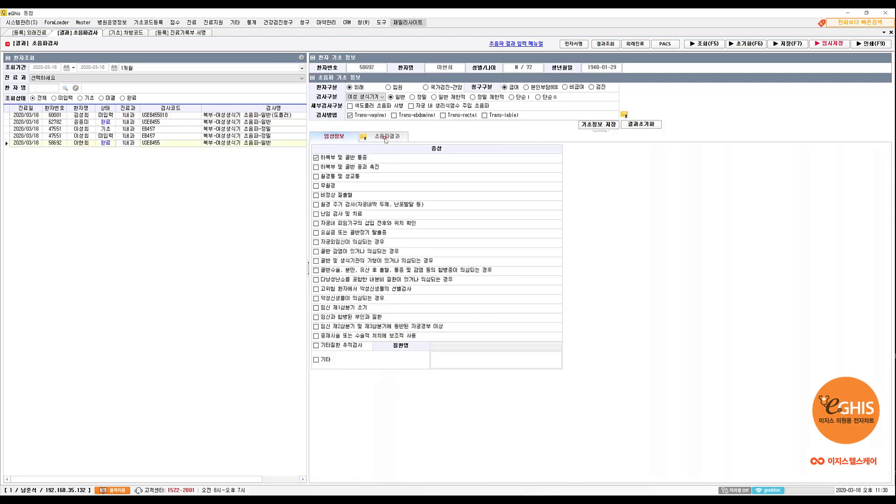
{"action": "left_click", "coordinate": [386, 137]}
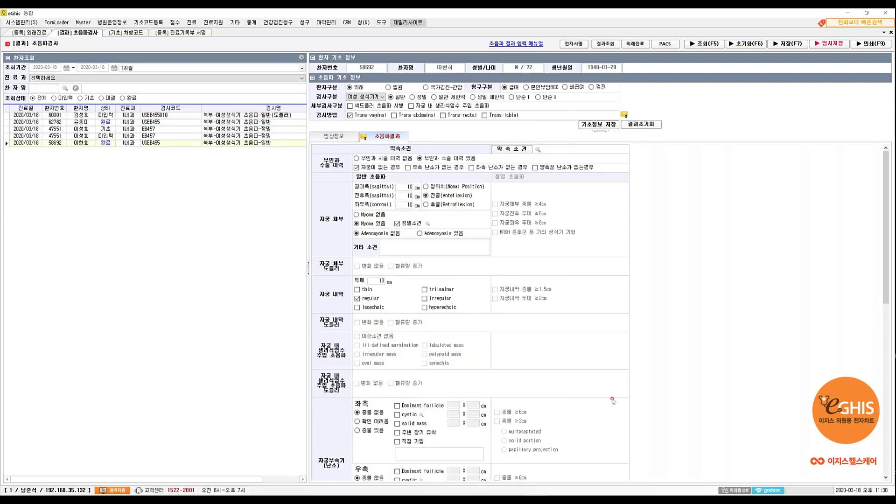
{"action": "scroll", "coordinate": [590, 360], "scroll_direction": "down", "scroll_amount": 10}
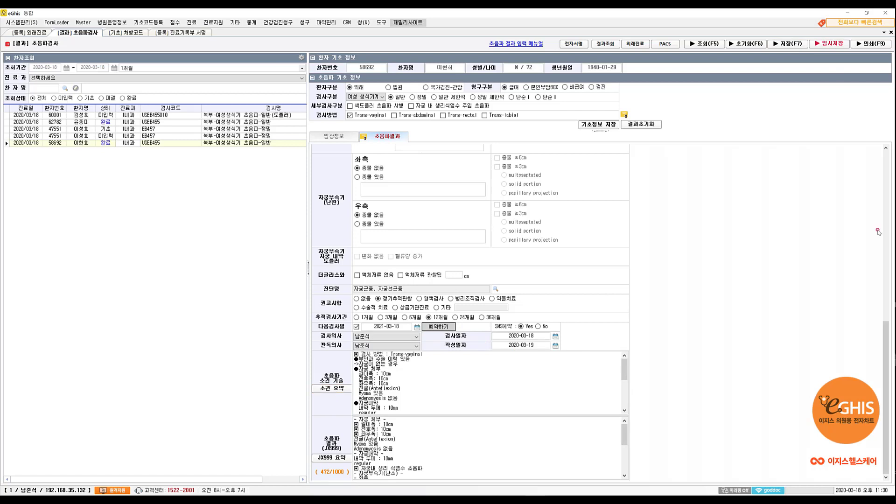
{"action": "left_click", "coordinate": [886, 148]}
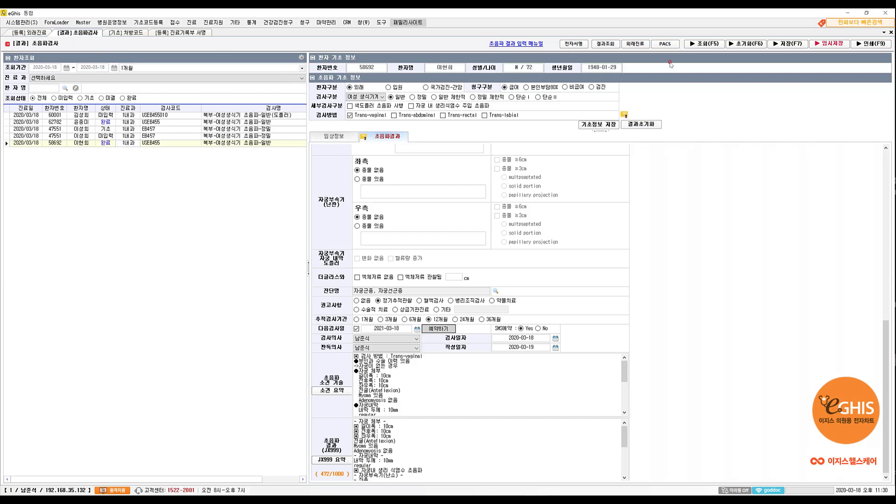
Go to this patient's outpatient chart and import the ultrasound result into the JX999 details of the USEB455 order
{"action": "left_click", "coordinate": [634, 45]}
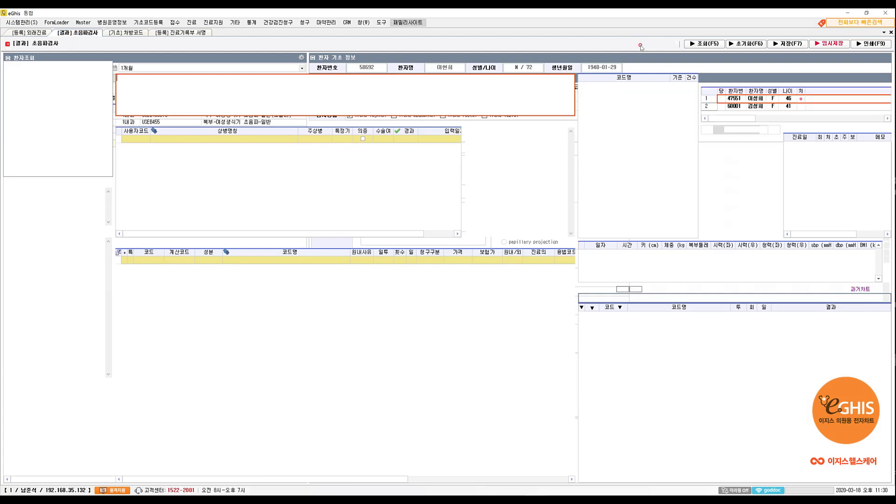
{"action": "left_click", "coordinate": [269, 269]}
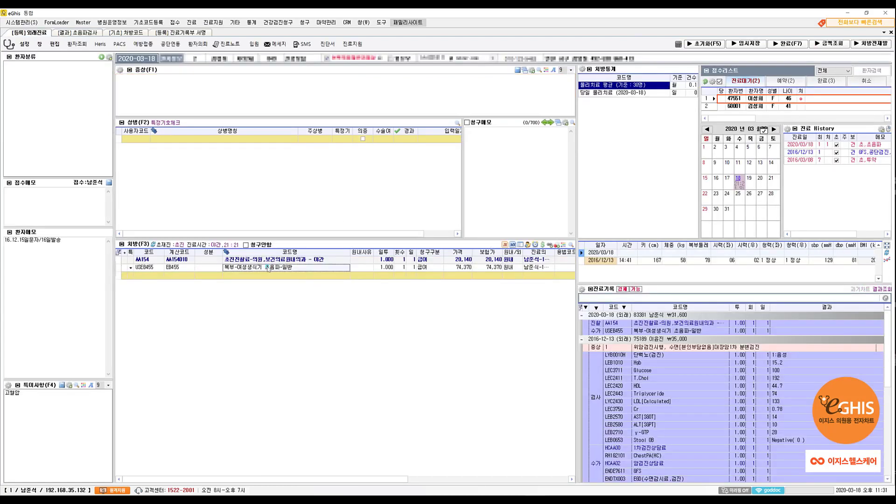
{"action": "right_click", "coordinate": [304, 269]}
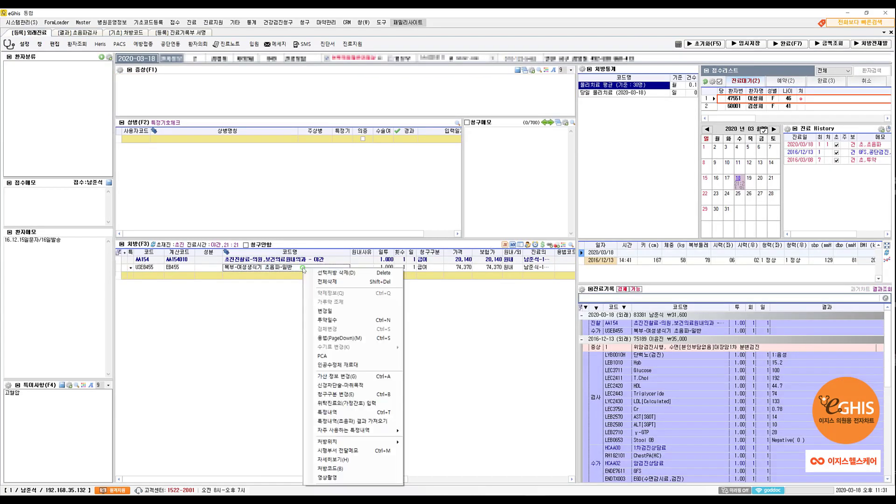
{"action": "left_click", "coordinate": [376, 421]}
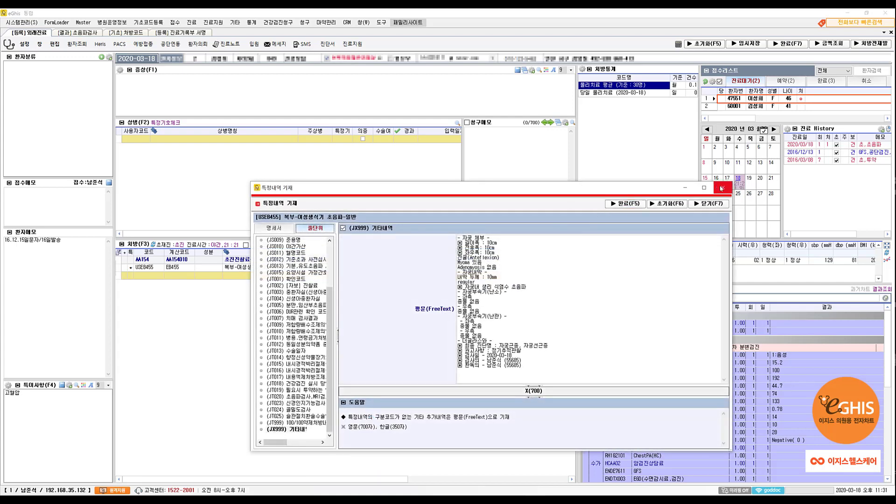
{"action": "left_click", "coordinate": [628, 204]}
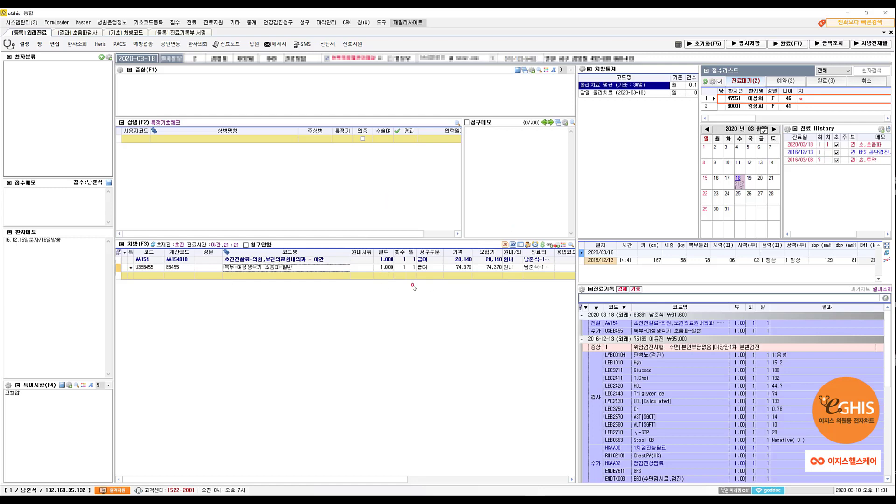
Return to the ultrasound screen, check the exam's clinical and result pages, and view the 약속소견 saving dialog without saving
{"action": "left_click", "coordinate": [145, 34]}
{"action": "left_click", "coordinate": [91, 33]}
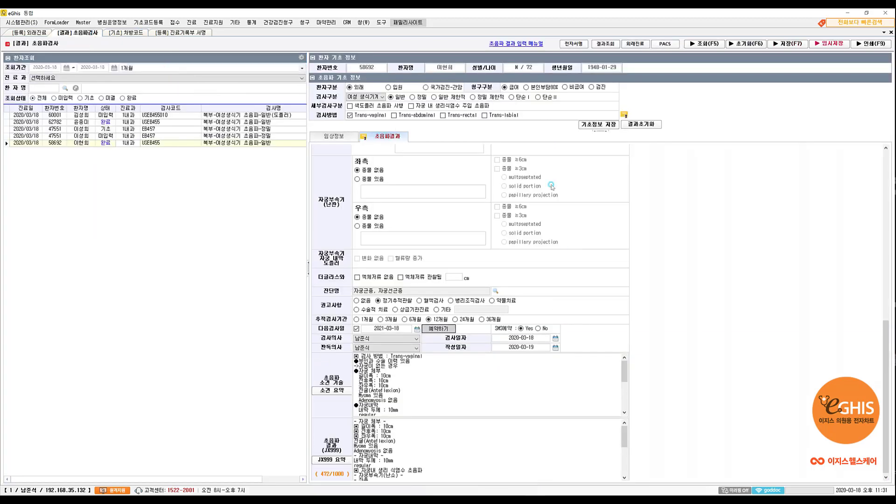
{"action": "scroll", "coordinate": [883, 151], "scroll_direction": "up", "scroll_amount": 10}
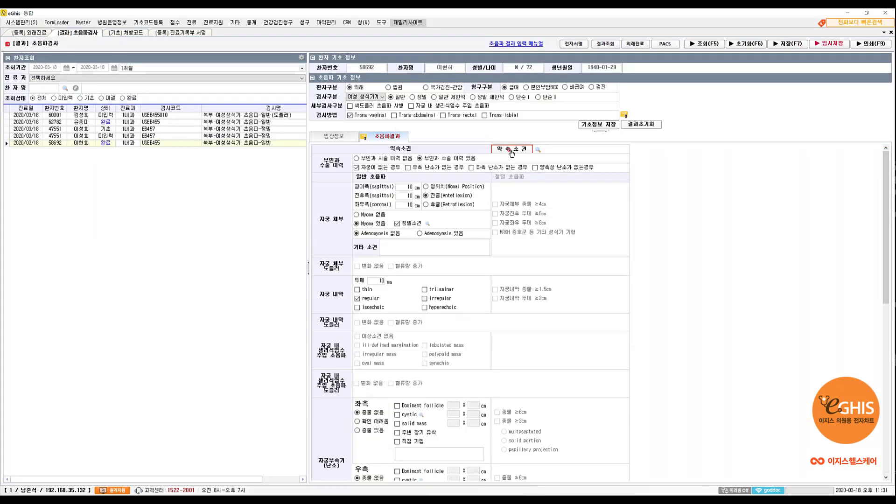
{"action": "left_click", "coordinate": [170, 145]}
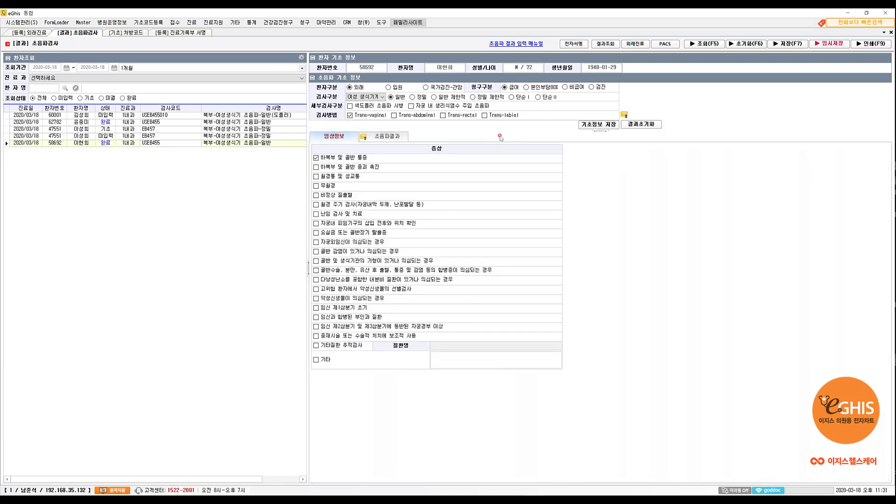
{"action": "left_click", "coordinate": [379, 139]}
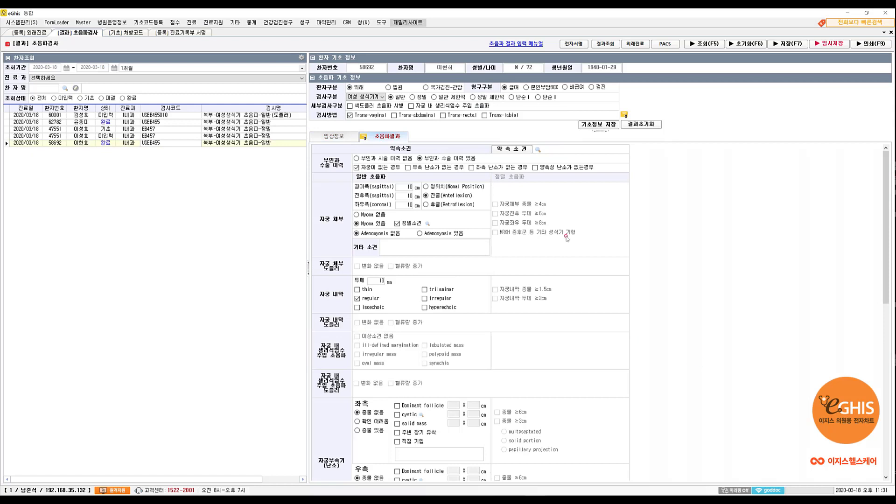
{"action": "left_click", "coordinate": [512, 151]}
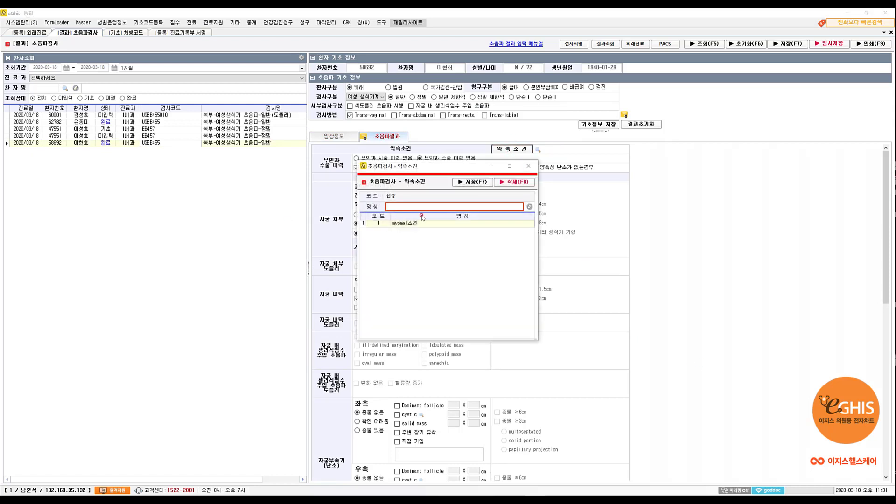
{"action": "left_click", "coordinate": [528, 166]}
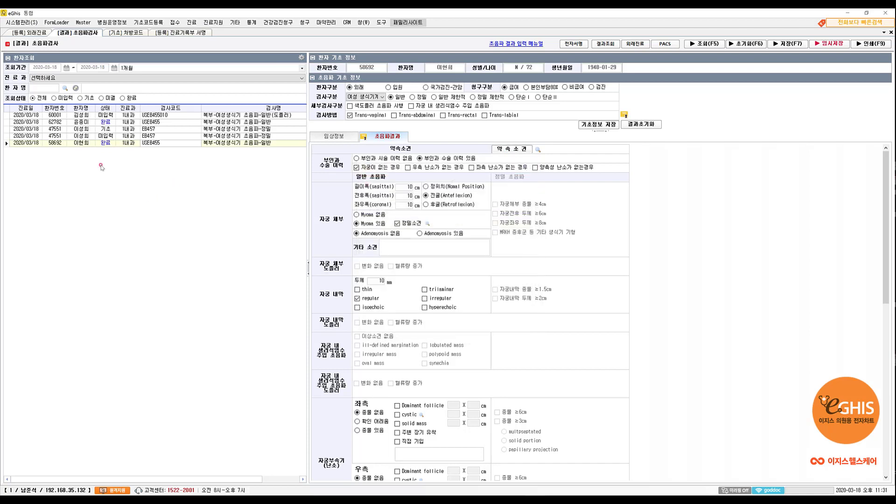
Open the ultrasound results of the EB457 exam in 기초 status and apply the preset finding with code 1
{"action": "left_click", "coordinate": [112, 129]}
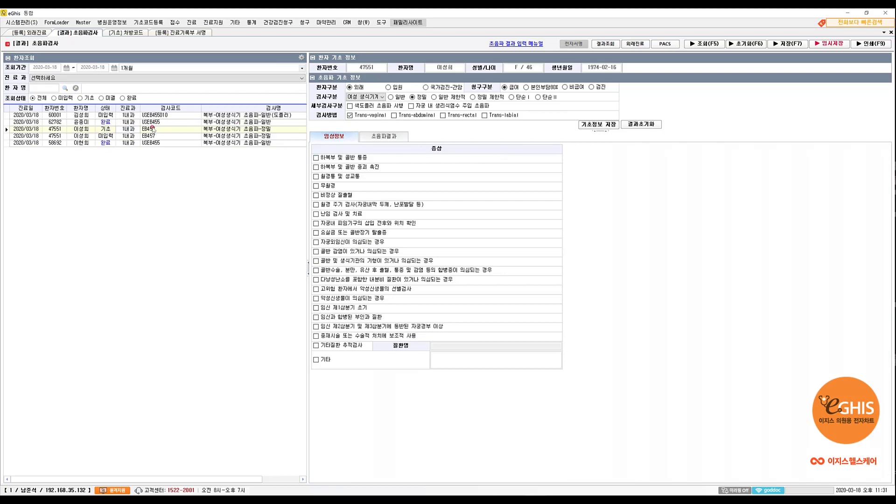
{"action": "left_click", "coordinate": [152, 123]}
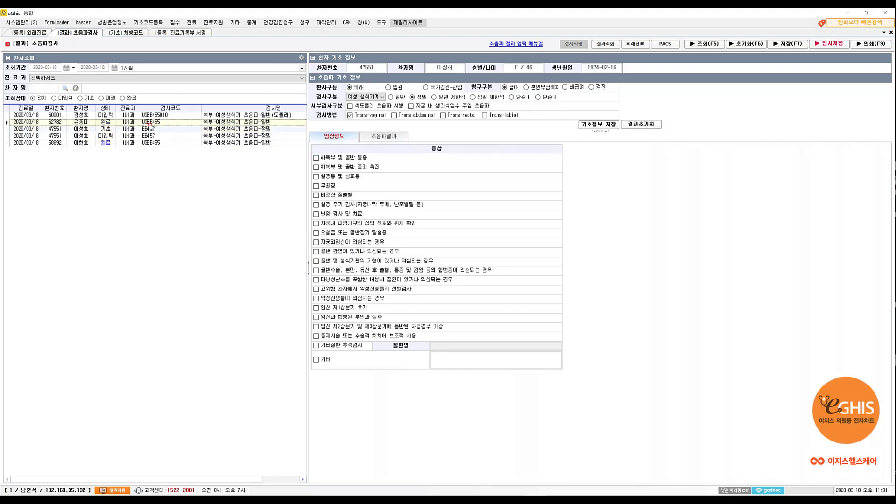
{"action": "left_click", "coordinate": [151, 129]}
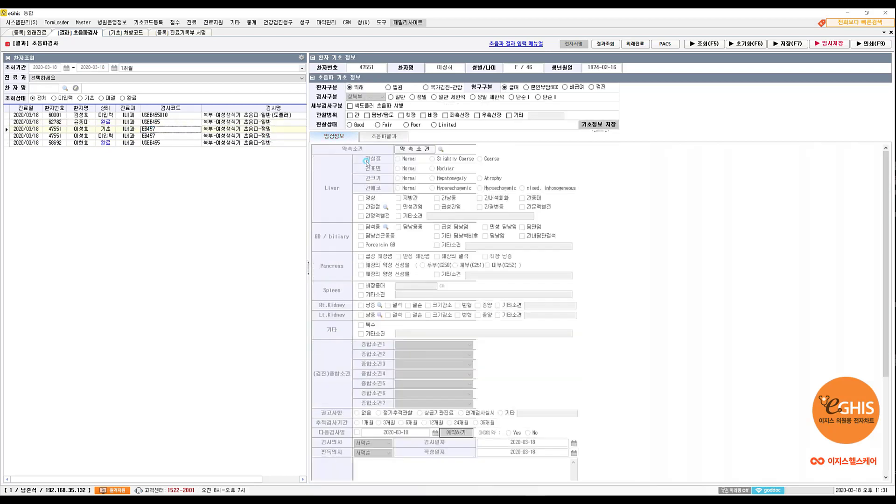
{"action": "left_click", "coordinate": [393, 137]}
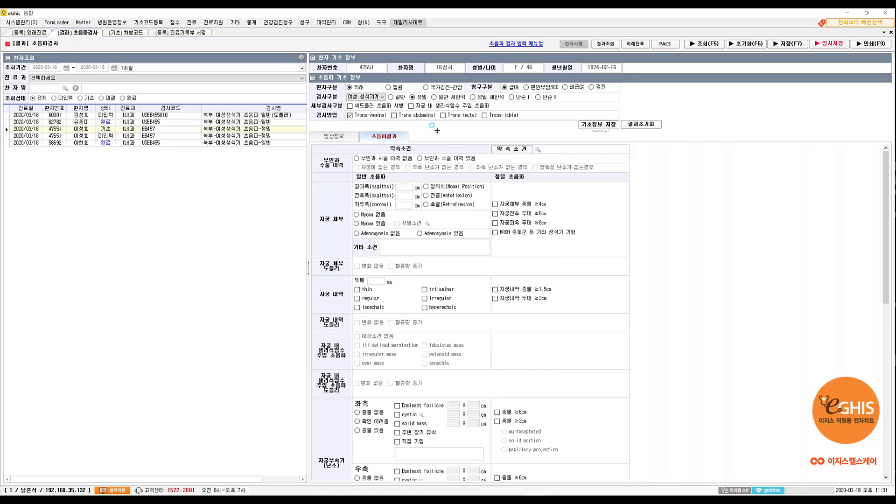
{"action": "left_click", "coordinate": [537, 151]}
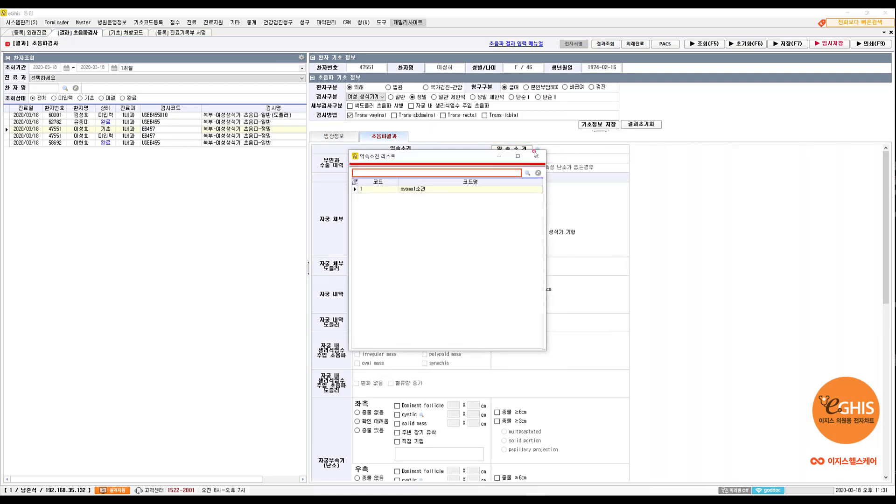
{"action": "double_click", "coordinate": [426, 189]}
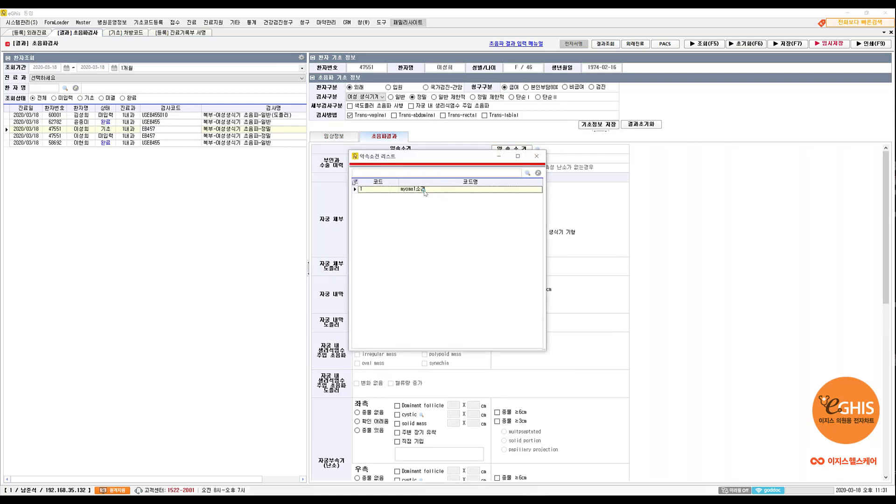